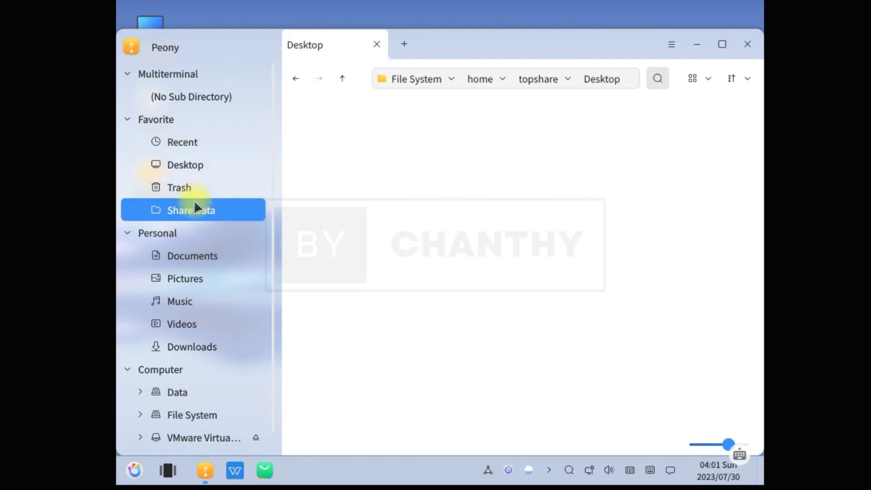
Close the Peony file manager, return to the bare desktop, and open the application menu
{"action": "left_click", "coordinate": [747, 44]}
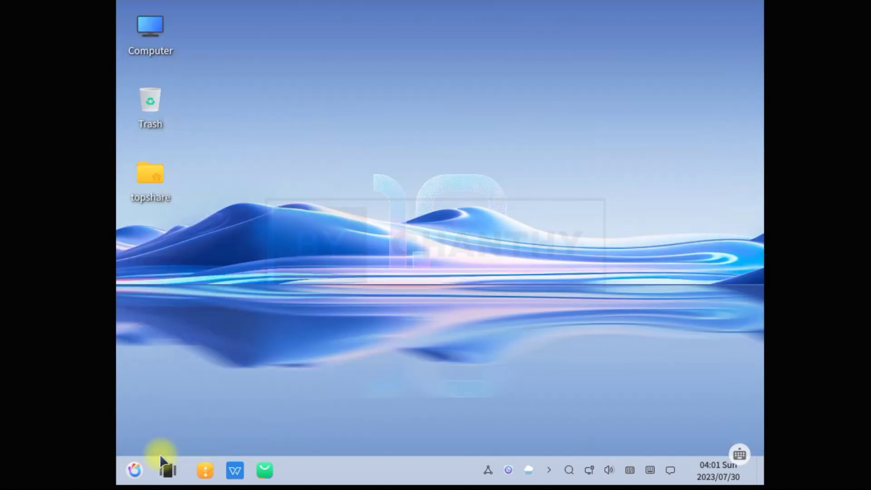
{"action": "left_click", "coordinate": [167, 468]}
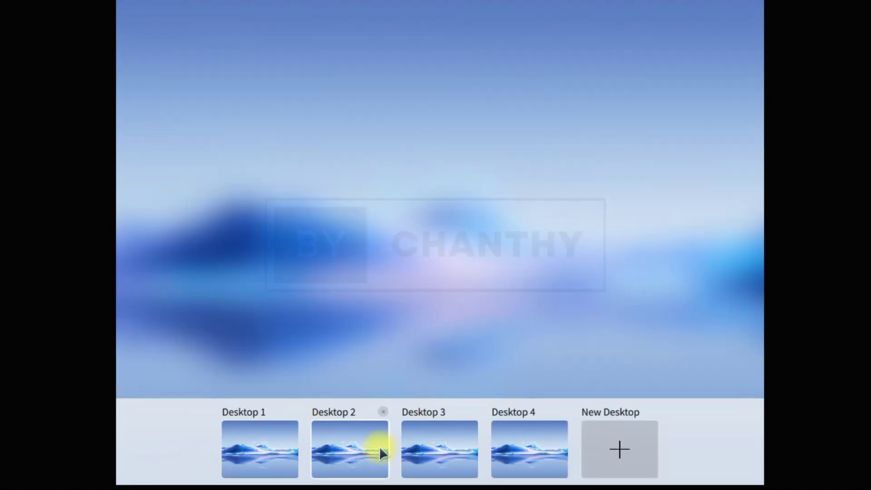
{"action": "left_click", "coordinate": [409, 261]}
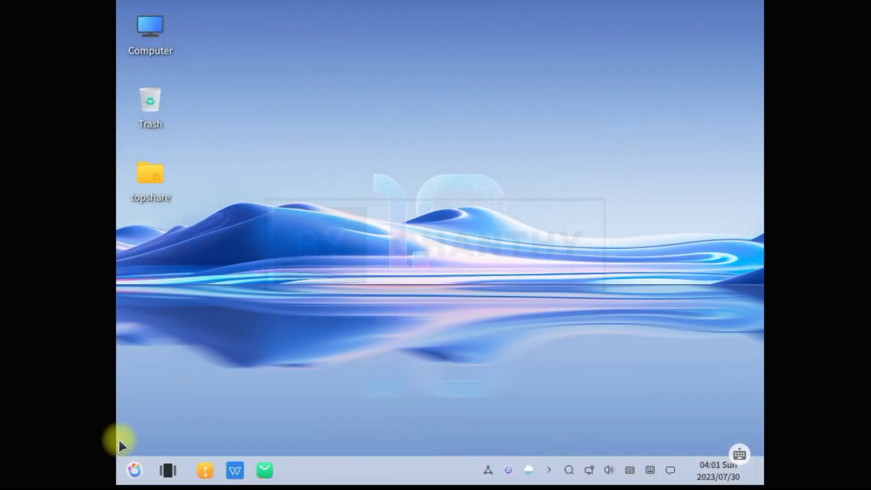
{"action": "left_click", "coordinate": [133, 470]}
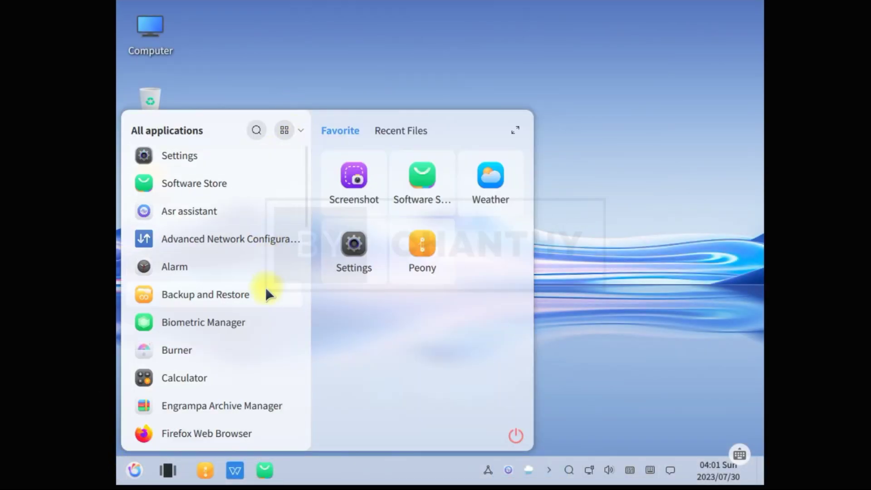
Launch WPS 2019 from the application list and accept the Kingsoft Office license agreement
{"action": "scroll", "coordinate": [265, 295], "scroll_direction": "down", "scroll_amount": 10}
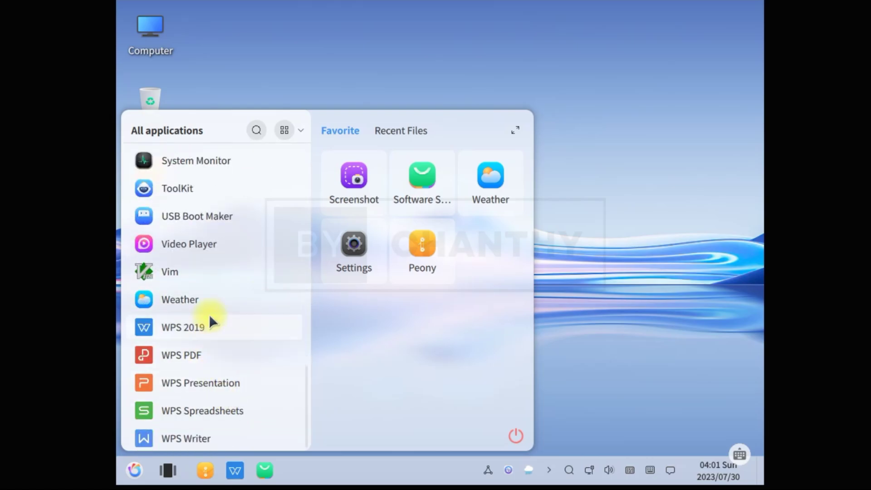
{"action": "left_click", "coordinate": [202, 327]}
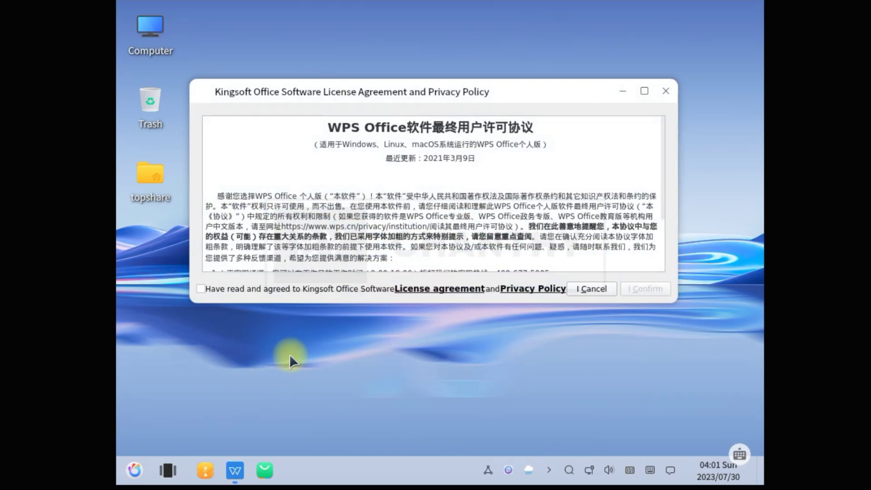
{"action": "left_click", "coordinate": [201, 290]}
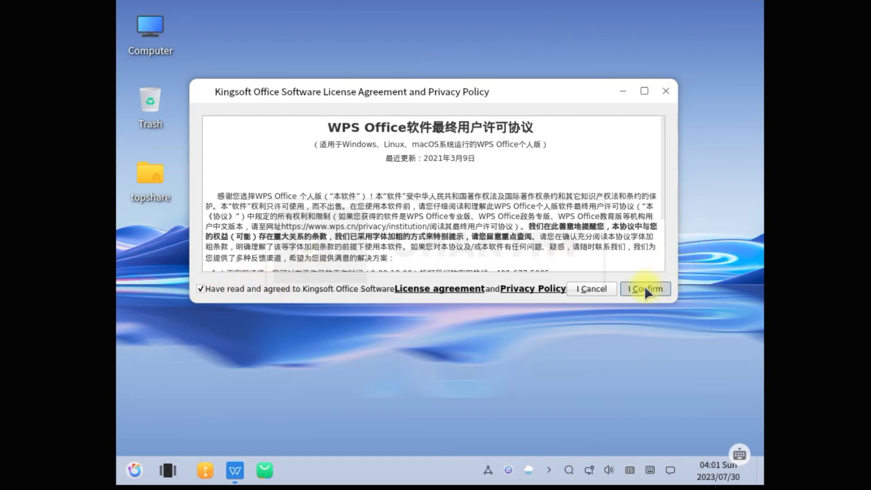
{"action": "left_click", "coordinate": [645, 289]}
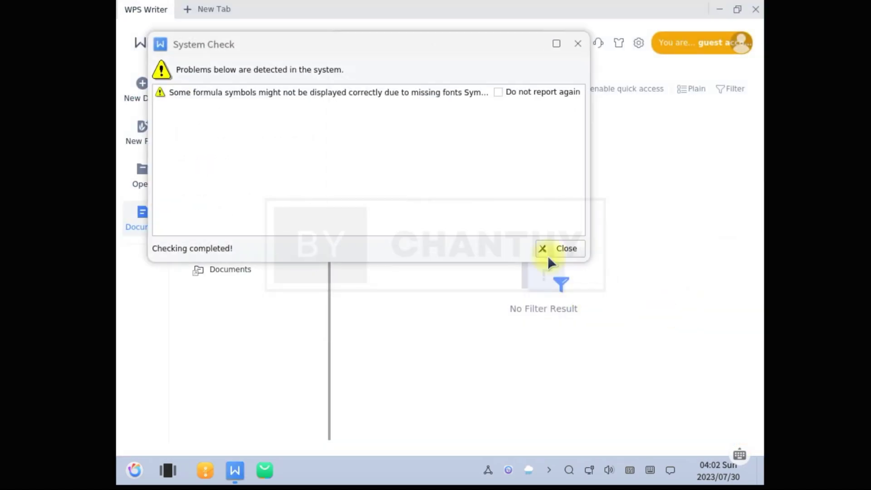
Dismiss the WPS missing-fonts System Check and browse the This PC, Desktop and Documents locations
{"action": "left_click", "coordinate": [572, 248]}
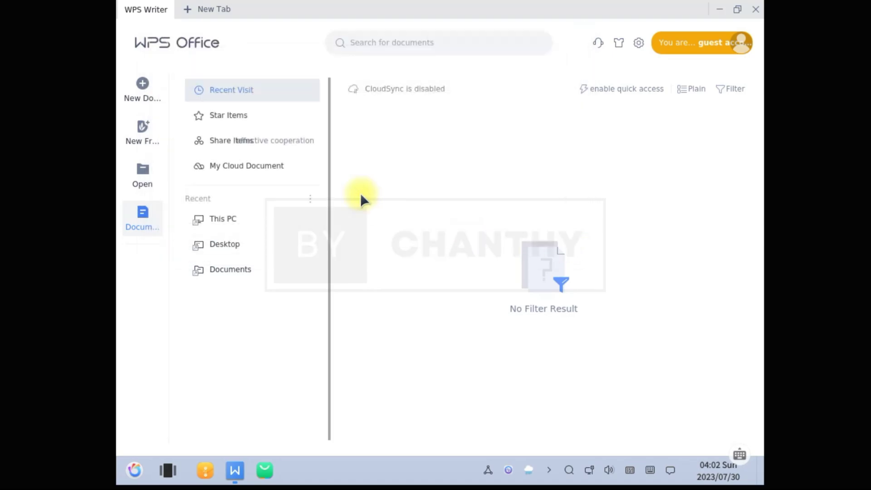
{"action": "left_click", "coordinate": [241, 220]}
{"action": "left_click", "coordinate": [242, 245]}
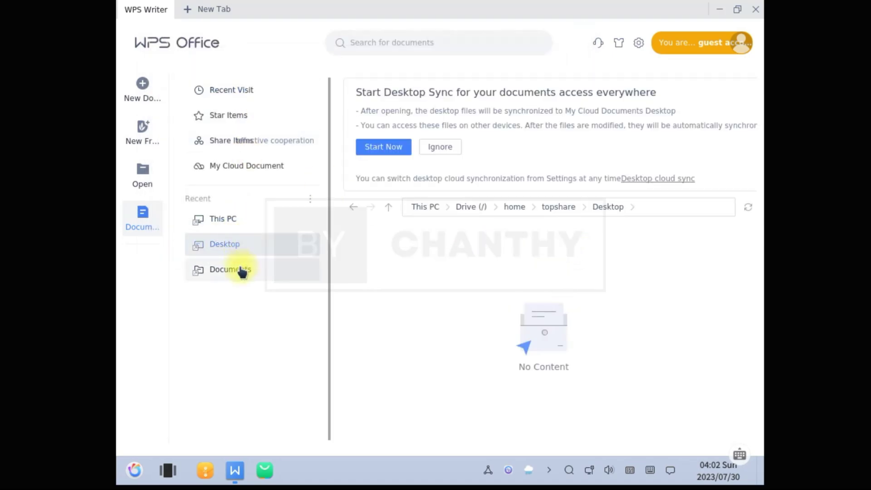
{"action": "left_click", "coordinate": [242, 270]}
{"action": "left_click", "coordinate": [223, 219]}
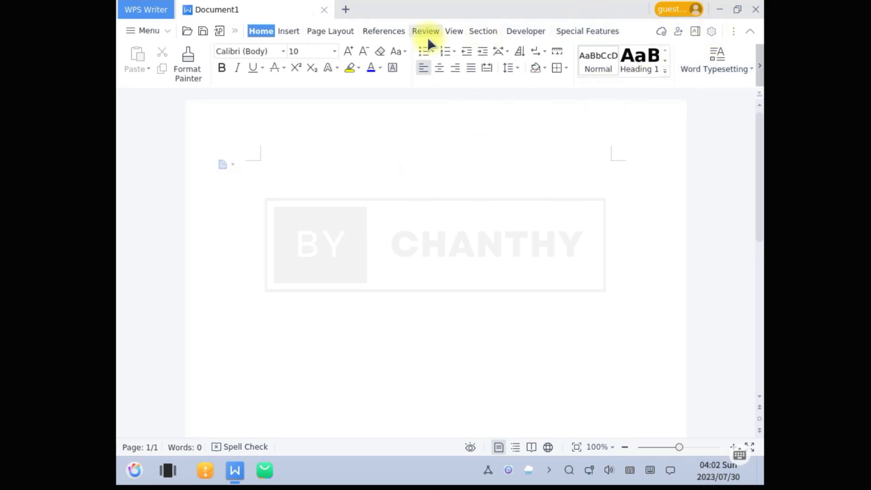
{"action": "scroll", "coordinate": [313, 31], "scroll_direction": "down", "scroll_amount": 1}
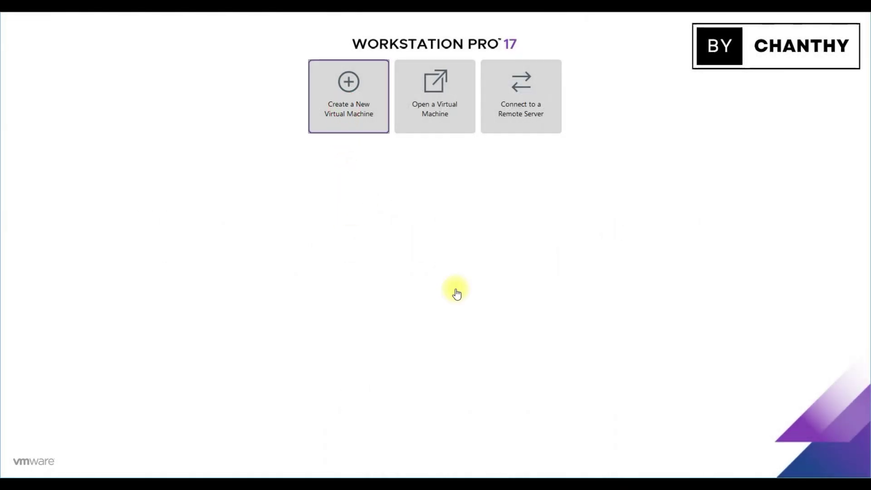
Set the New Virtual Machine Wizard to install from the OpenKylin-1.0 ISO in the OPERATING SYSTEM folder
{"action": "left_click", "coordinate": [433, 349]}
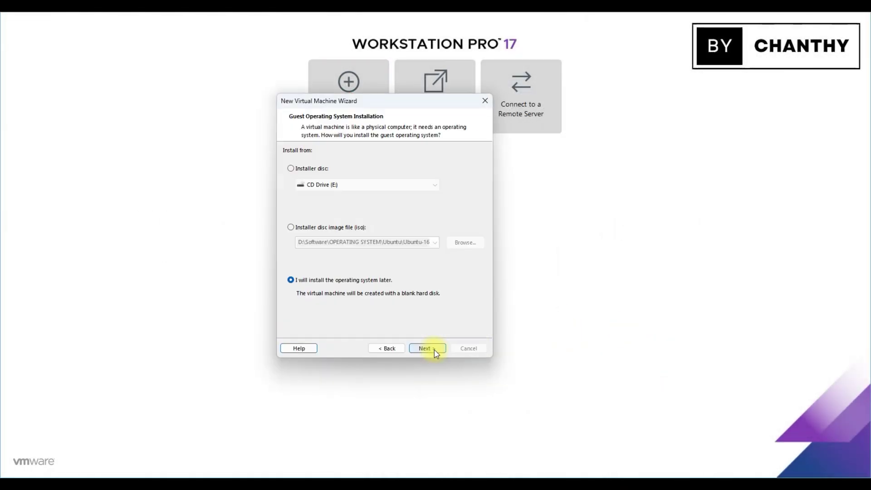
{"action": "left_click", "coordinate": [291, 227]}
{"action": "left_click", "coordinate": [472, 242]}
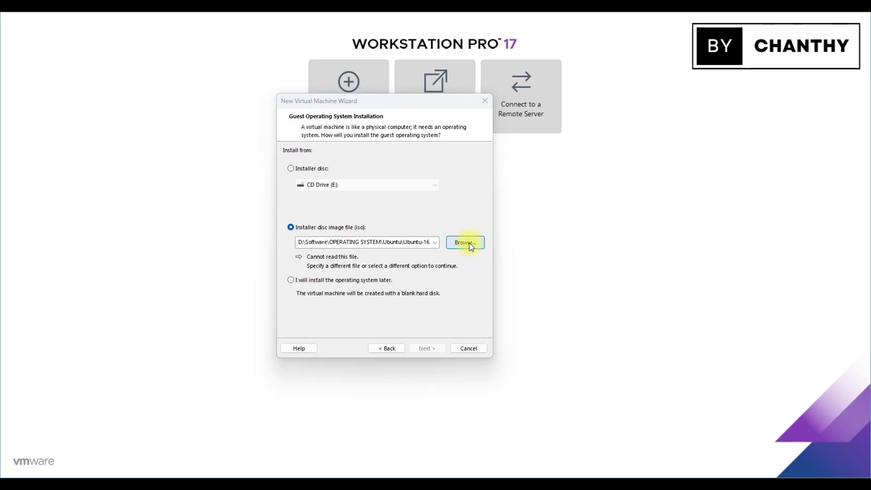
{"action": "left_click", "coordinate": [493, 138]}
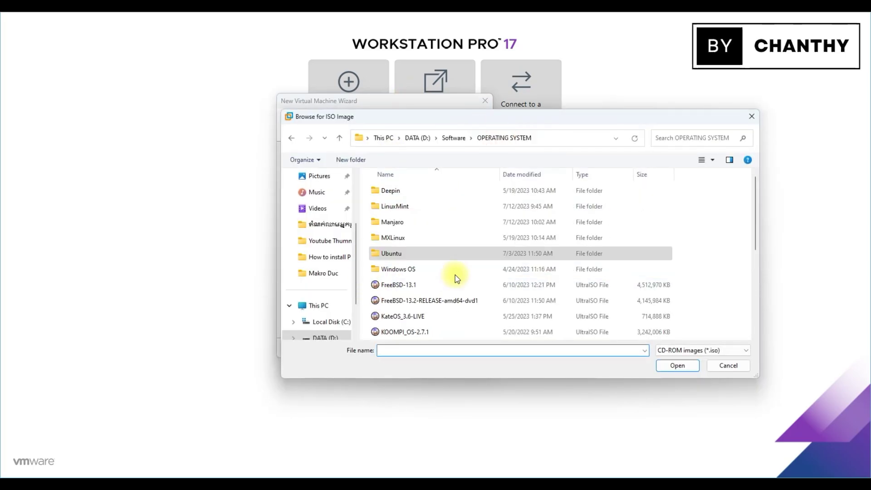
{"action": "scroll", "coordinate": [409, 331], "scroll_direction": "down", "scroll_amount": 1}
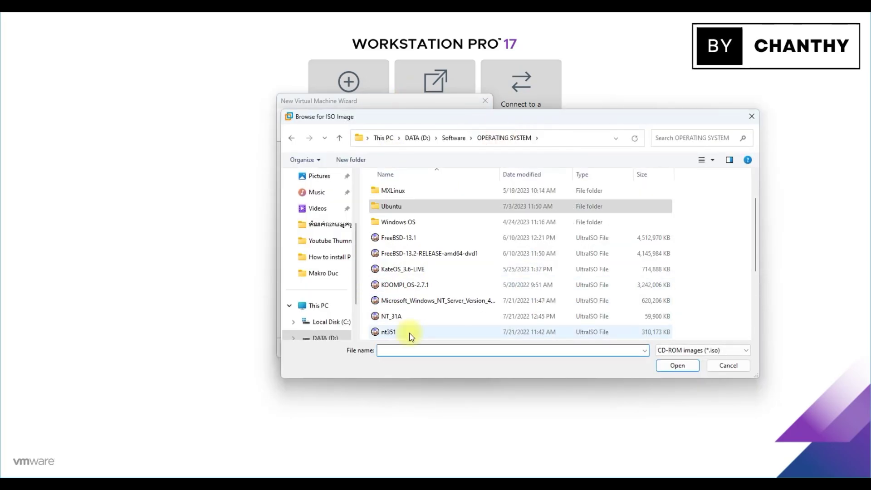
{"action": "scroll", "coordinate": [412, 337], "scroll_direction": "down", "scroll_amount": 2}
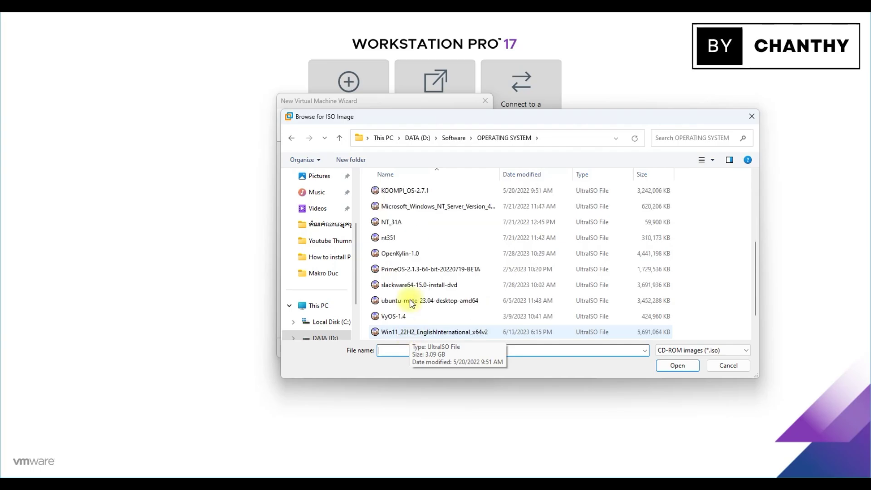
{"action": "left_click", "coordinate": [404, 254]}
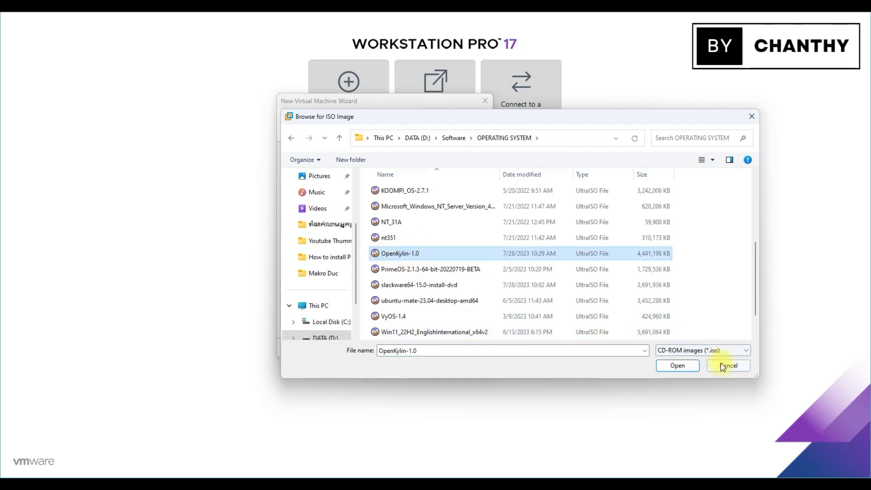
{"action": "left_click", "coordinate": [679, 368]}
{"action": "left_click", "coordinate": [427, 348]}
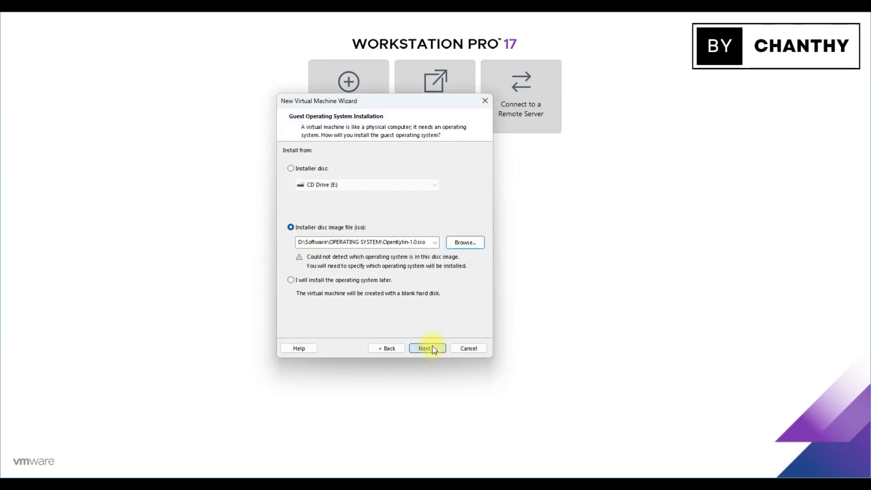
Set the guest operating system to Linux, version Ubuntu 64-bit
{"action": "left_click", "coordinate": [299, 180]}
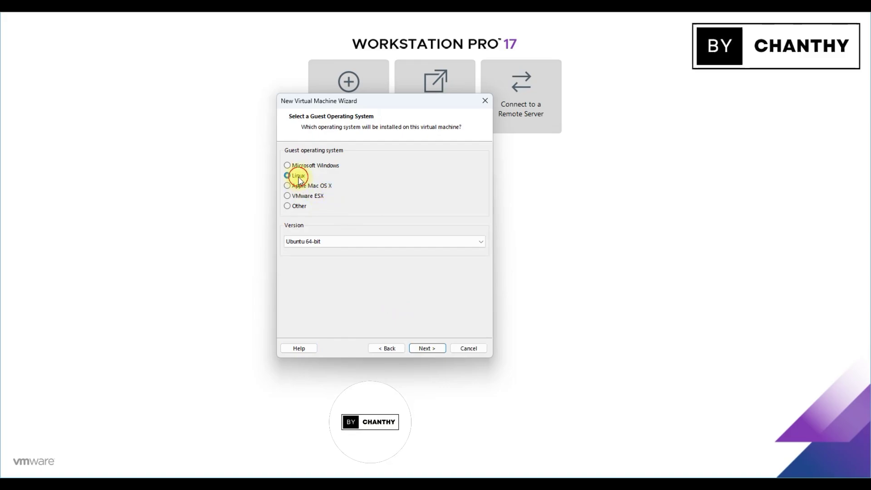
{"action": "left_click", "coordinate": [338, 241]}
{"action": "left_click", "coordinate": [339, 382]}
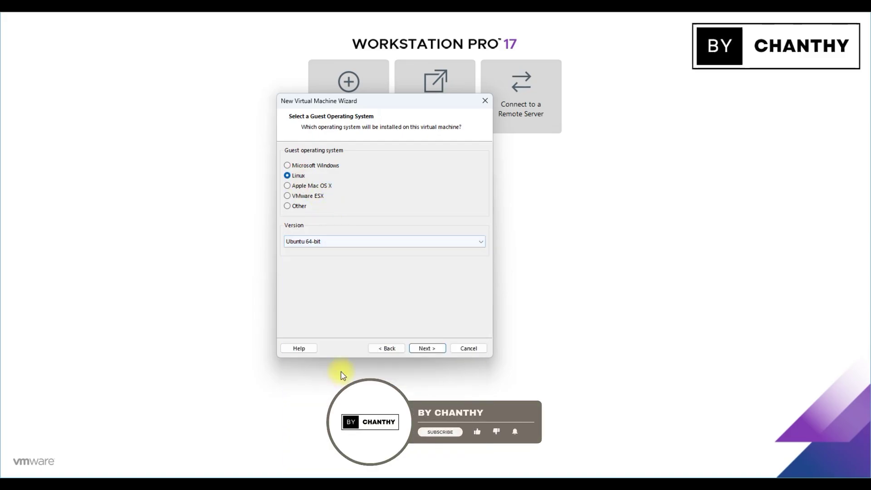
{"action": "left_click", "coordinate": [426, 348]}
Name the VM OpenKylin-1.0, keep the 80 GB split disk, and create it
{"action": "type", "text": "OpenKylin-1.0"}
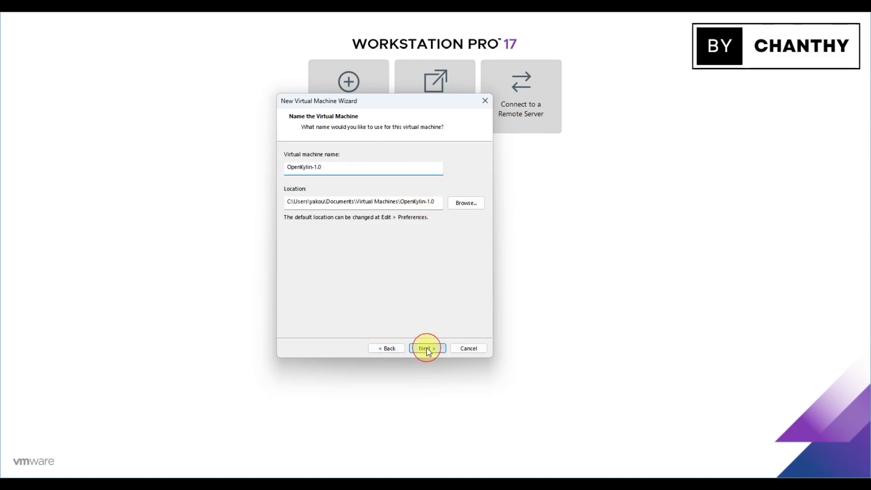
{"action": "left_click", "coordinate": [427, 347]}
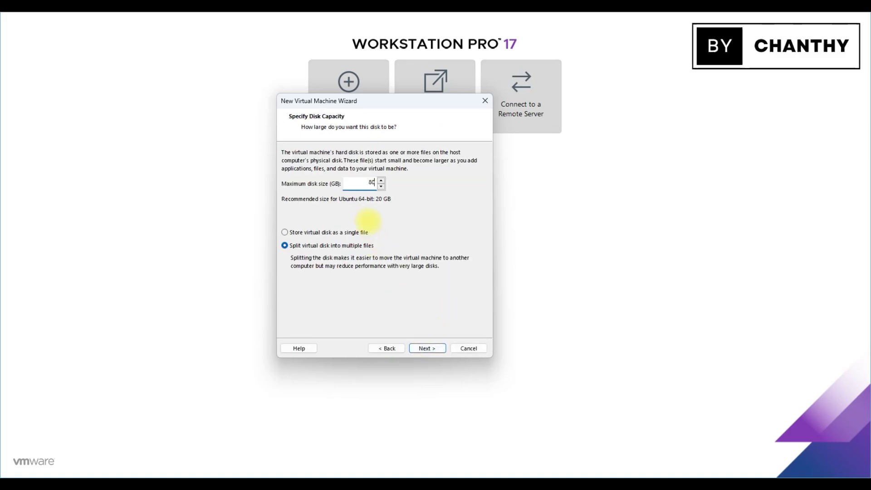
{"action": "left_click", "coordinate": [431, 350]}
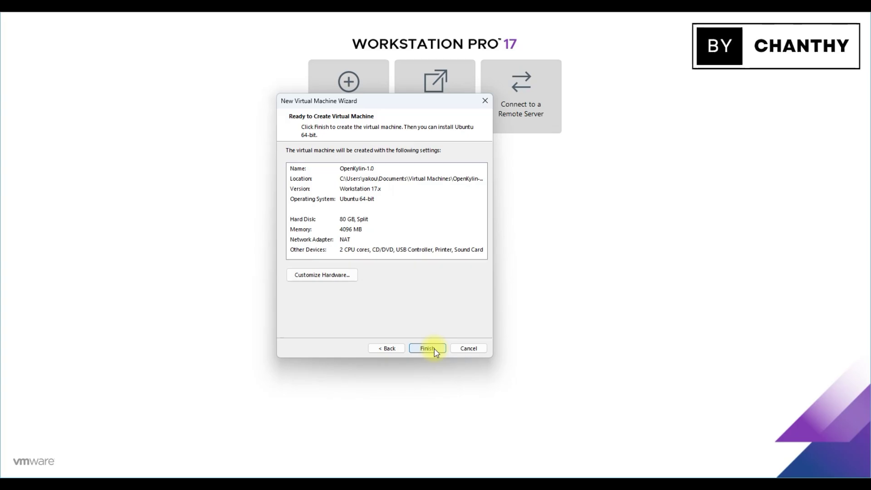
{"action": "left_click", "coordinate": [434, 352]}
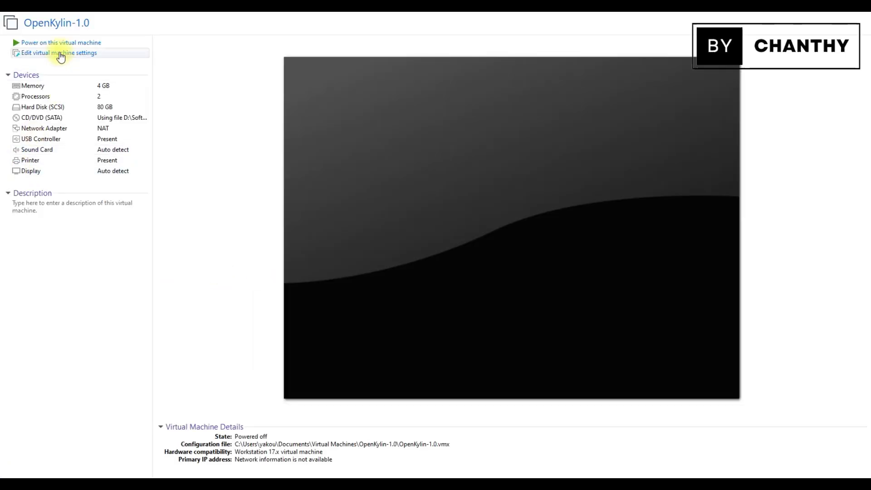
Power on the OpenKylin-1.0 VM and let it boot to the openKylin live desktop
{"action": "left_click", "coordinate": [82, 43]}
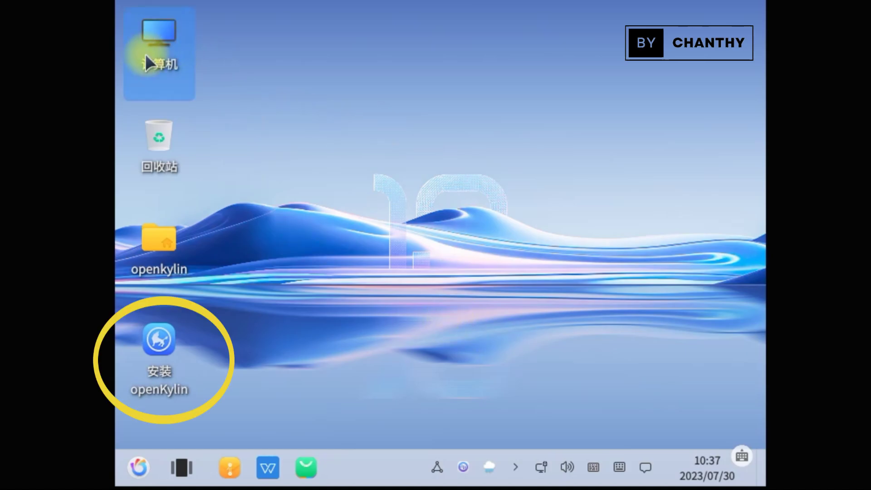
Launch the openKylin installer, choose English, and pick Los_Angeles (UTC-08:00) on the timezone map
{"action": "double_click", "coordinate": [162, 335]}
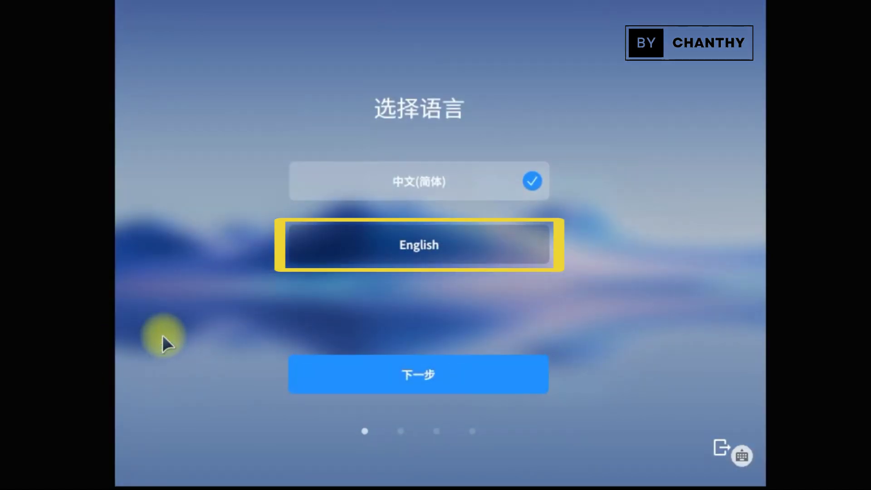
{"action": "left_click", "coordinate": [518, 241]}
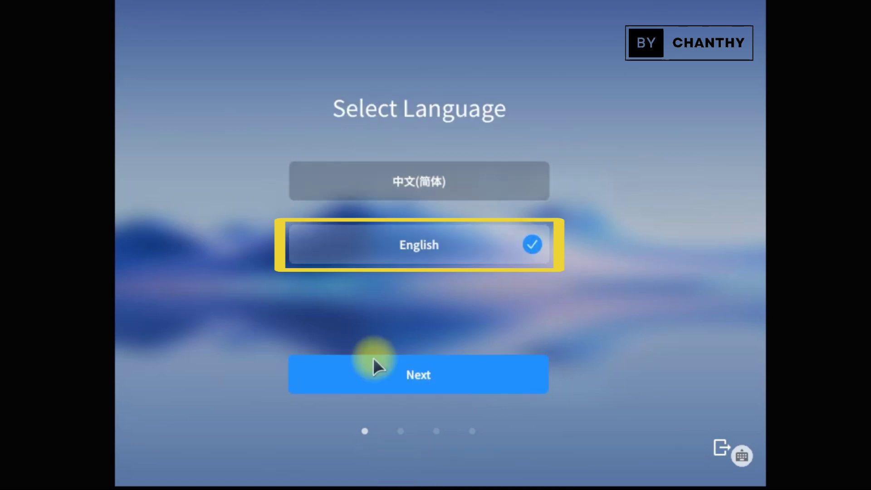
{"action": "left_click", "coordinate": [466, 377]}
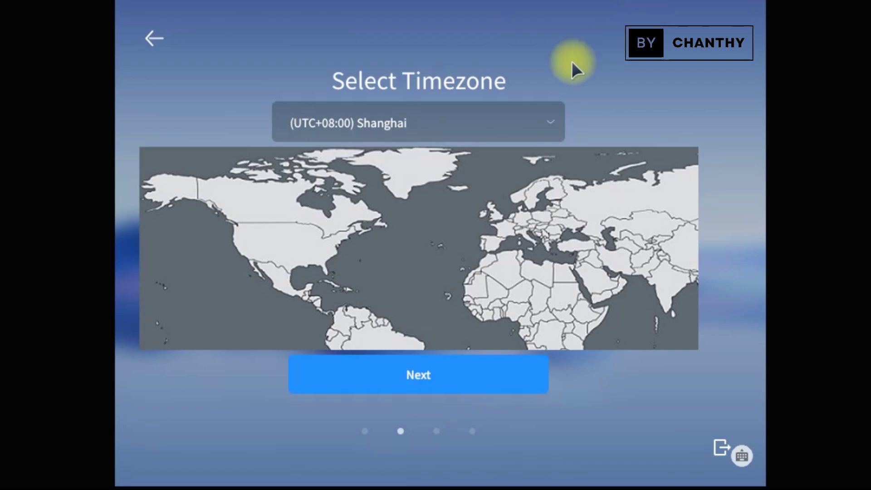
{"action": "left_click", "coordinate": [246, 258]}
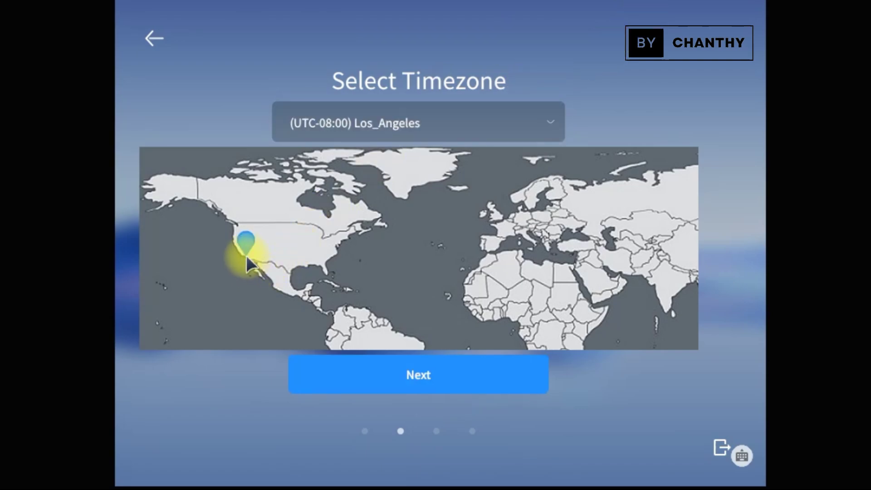
{"action": "left_click", "coordinate": [483, 379]}
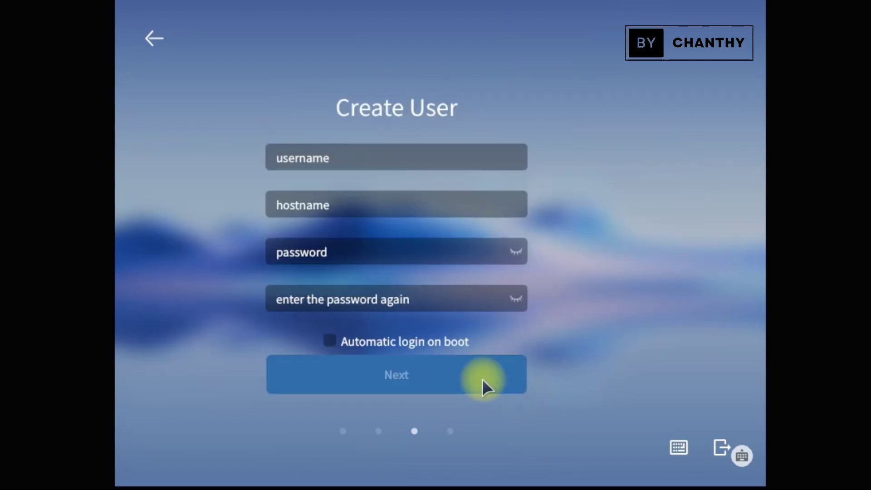
Create the user account with a username and a confirmed password
{"action": "left_click", "coordinate": [423, 143]}
{"action": "type", "text": "topshare"}
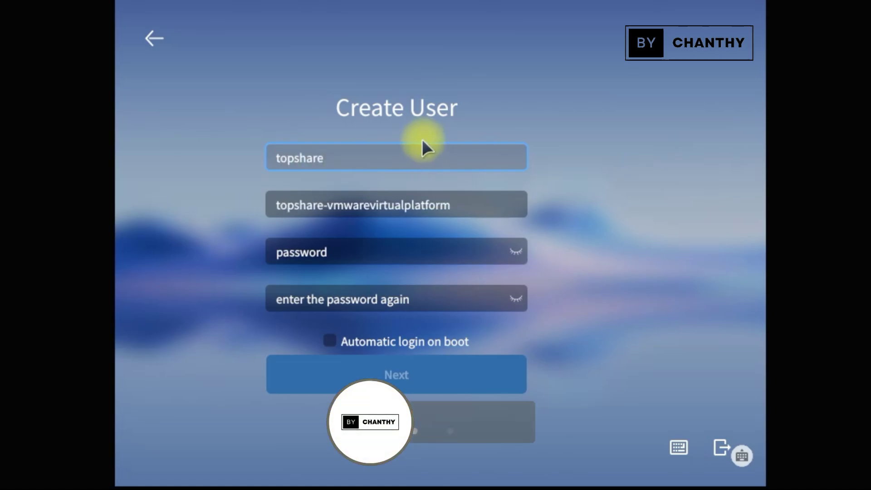
{"action": "left_click", "coordinate": [445, 259]}
{"action": "type", "text": "**********"}
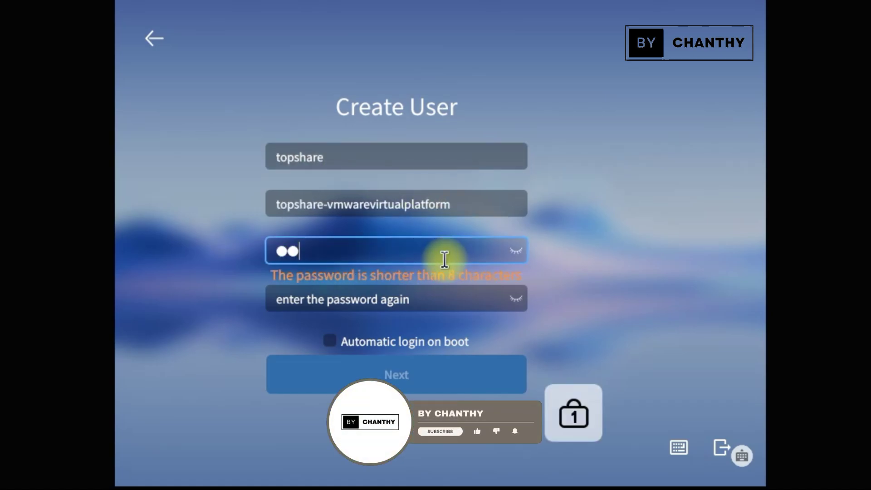
{"action": "left_click", "coordinate": [431, 296]}
{"action": "type", "text": "**********"}
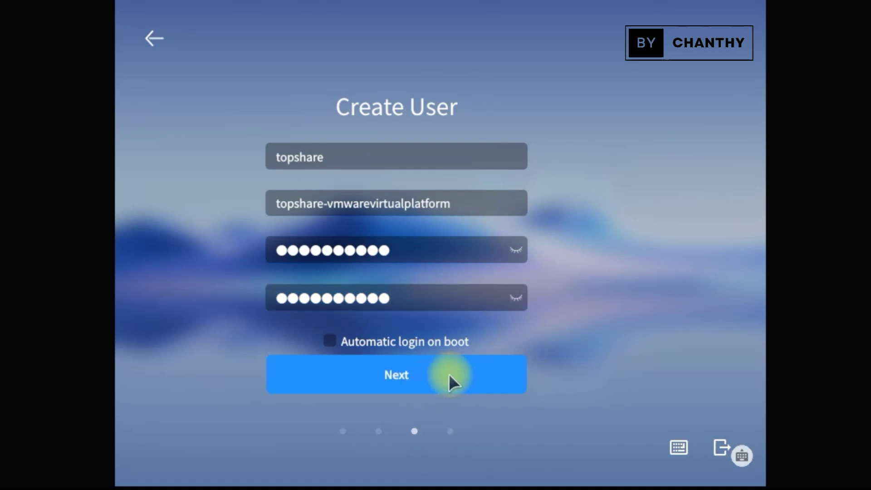
{"action": "left_click", "coordinate": [448, 377]}
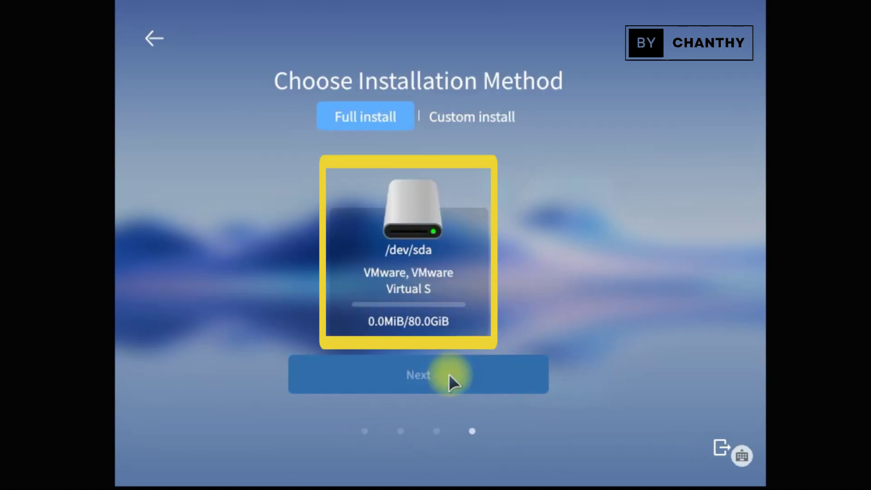
Install onto /dev/sda with 'Formatted the whole disk' ticked and start the installation
{"action": "left_click", "coordinate": [416, 250]}
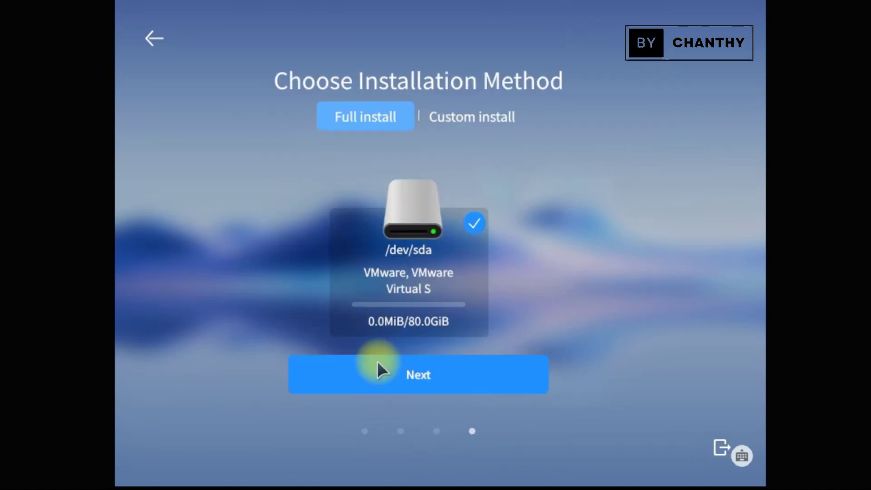
{"action": "left_click", "coordinate": [443, 378]}
{"action": "left_click", "coordinate": [451, 343]}
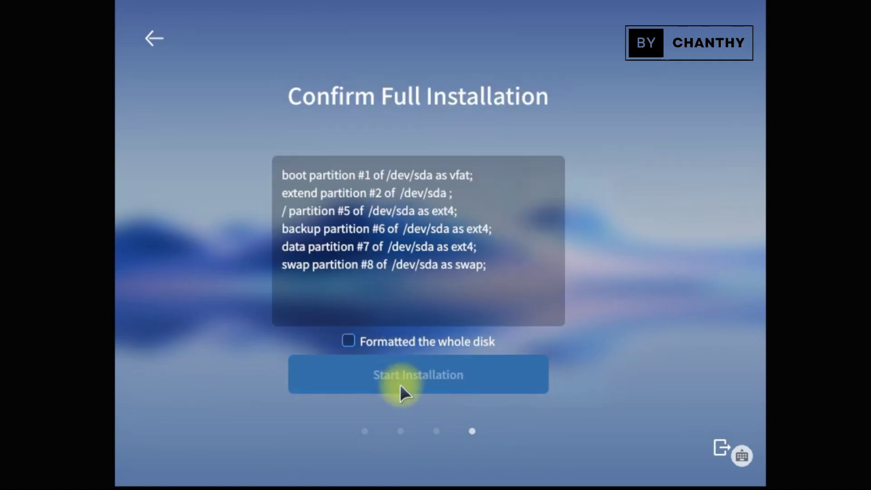
{"action": "left_click", "coordinate": [385, 346]}
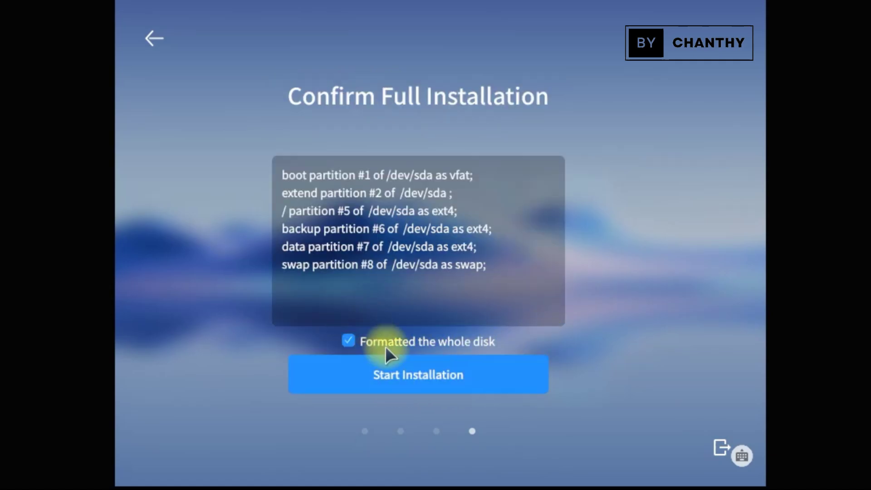
{"action": "left_click", "coordinate": [472, 379]}
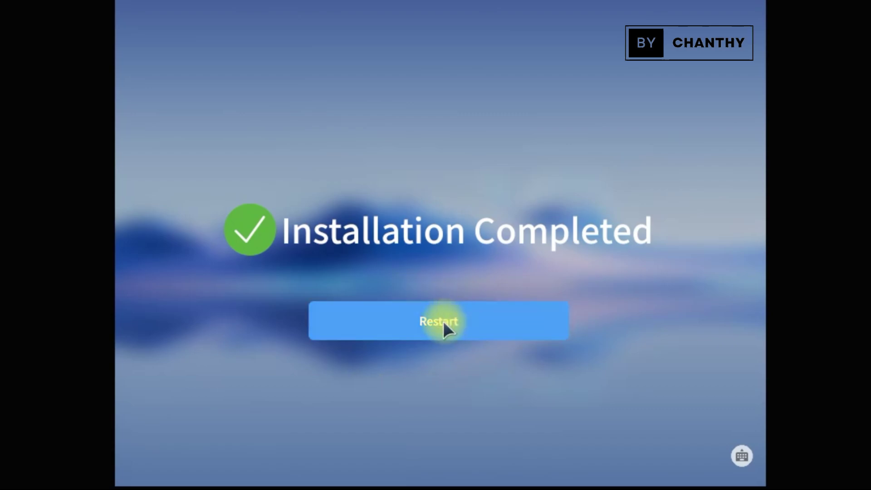
Restart the machine once the installation progress completes
{"action": "left_click", "coordinate": [443, 321]}
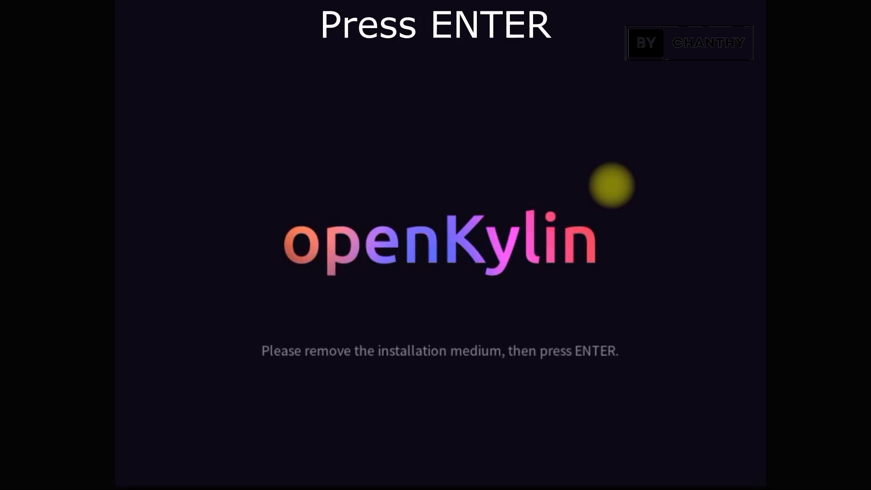
Confirm the installation medium is removed so the system boots to the login screen
{"action": "key", "text": "Return"}
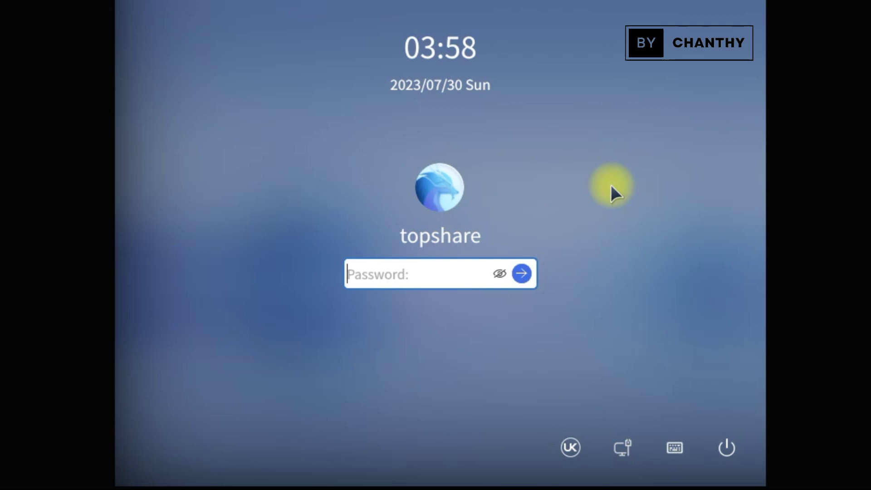
Log in with the account password, correcting a typo, then open the application menu
{"action": "type", "text": "12"}
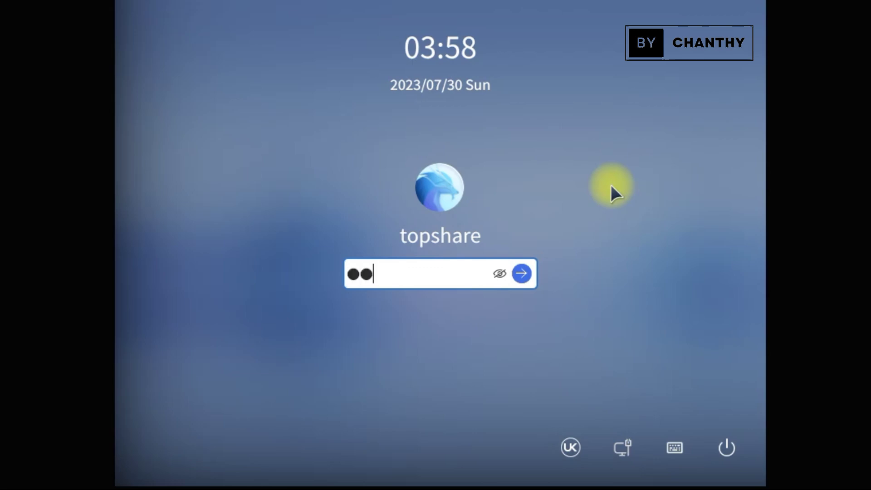
{"action": "left_click_drag", "start_coordinate": [408, 268], "coordinate": [335, 271]}
{"action": "key", "text": "BackSpace"}
{"action": "type", "text": "12345"}
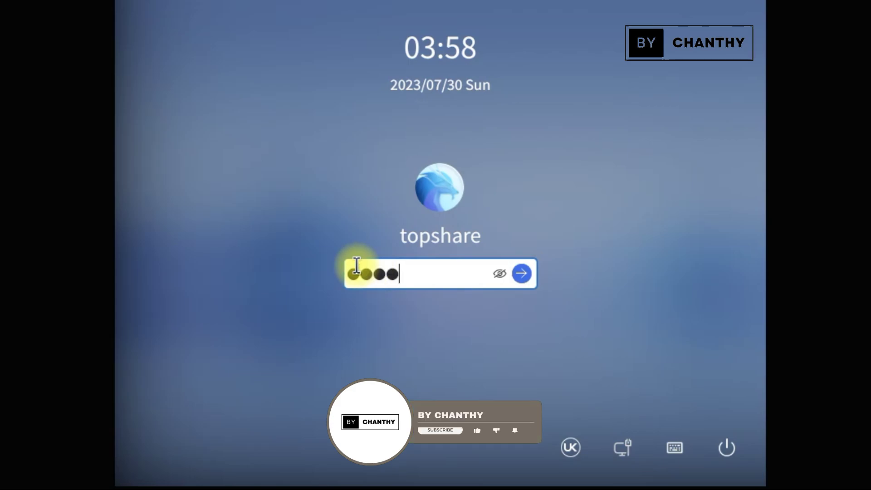
{"action": "type", "text": "67890"}
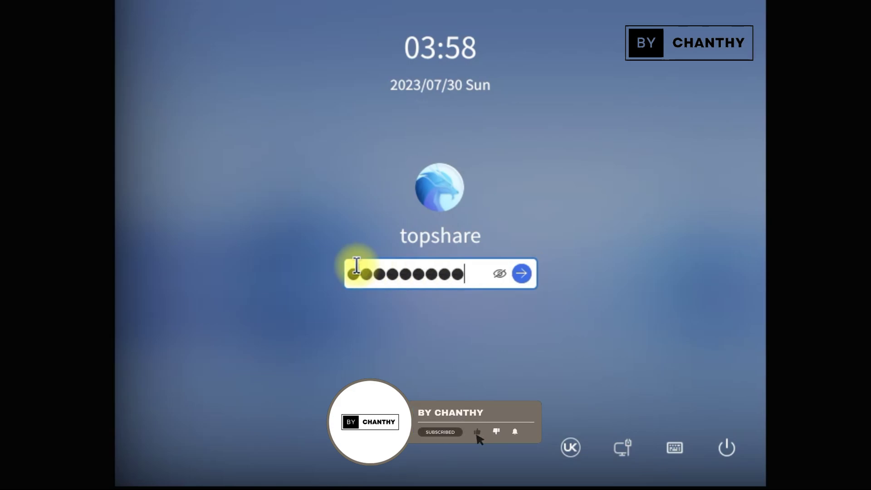
{"action": "key", "text": "Return"}
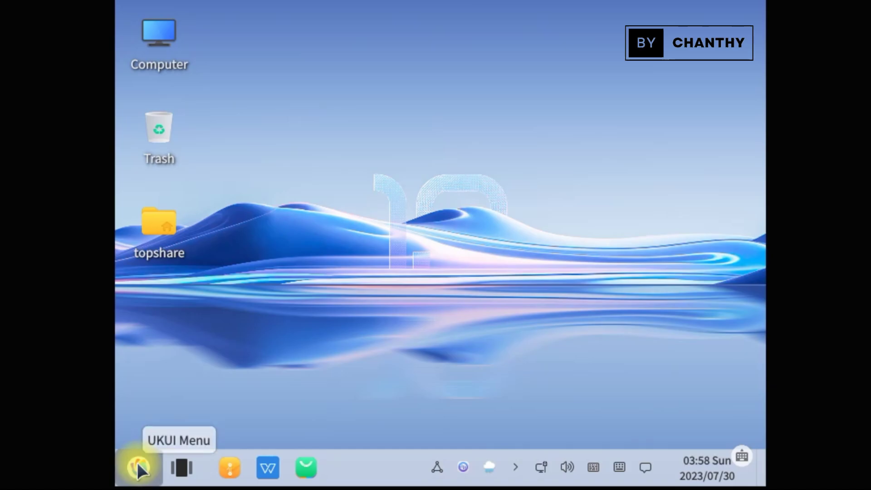
{"action": "left_click", "coordinate": [137, 465]}
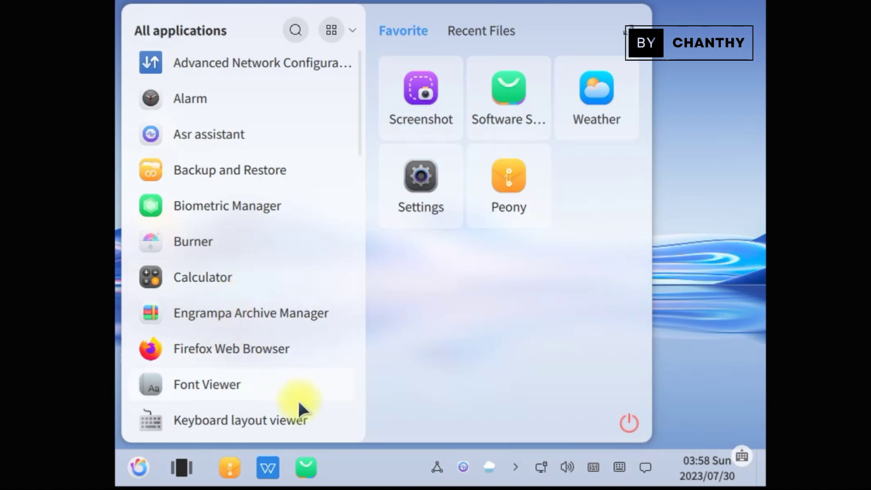
Search the application menu for 'dis', then 'sc', and close the menu
{"action": "type", "text": "dis"}
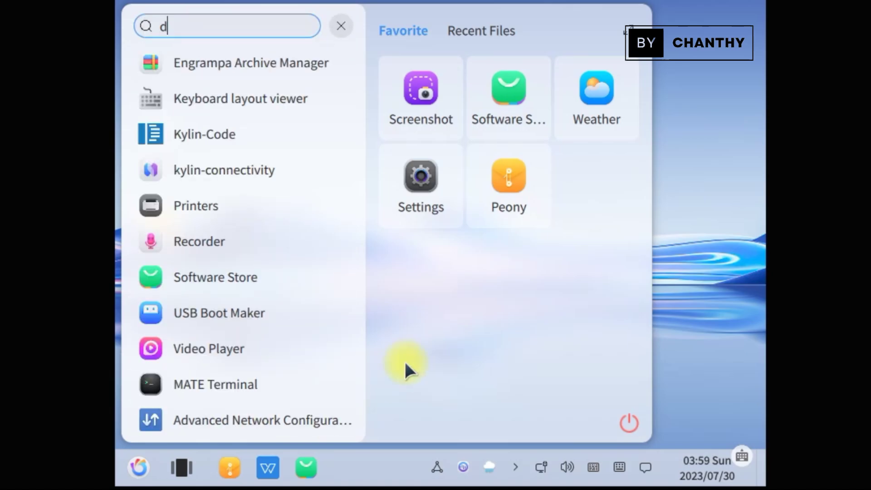
{"action": "key", "text": "BackSpace"}
{"action": "key", "text": "BackSpace"}
{"action": "key", "text": "BackSpace"}
{"action": "type", "text": "sc"}
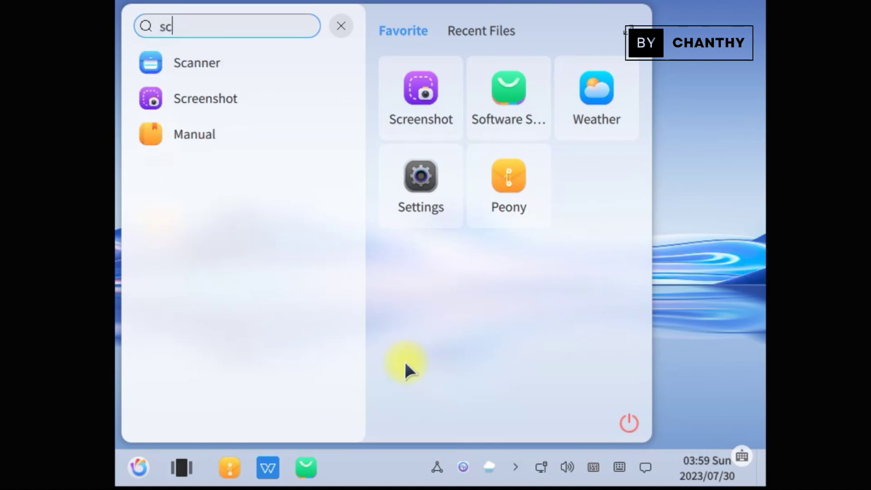
{"action": "left_click", "coordinate": [731, 332]}
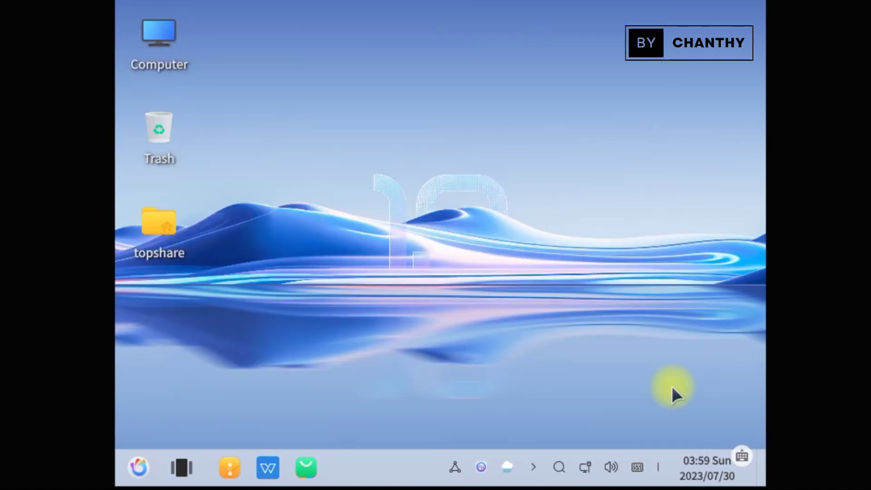
Glance at the taskbar calendar, then open Display settings from the desktop's right-click menu
{"action": "left_click", "coordinate": [700, 467]}
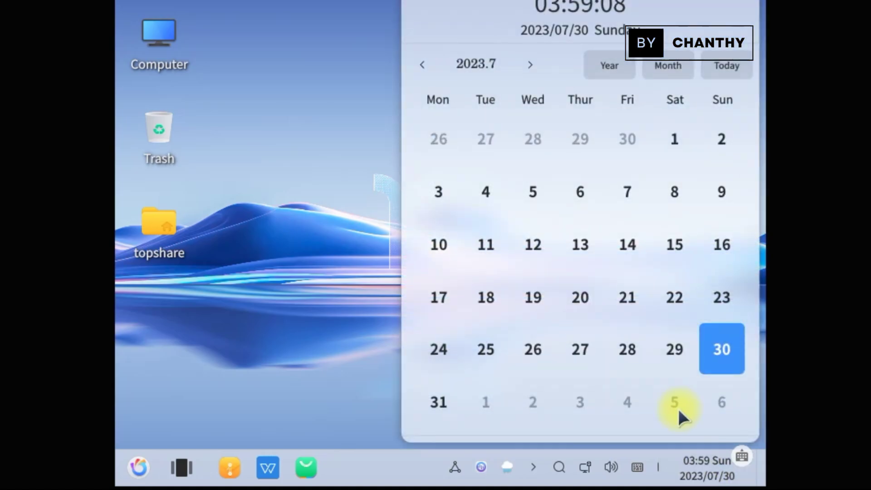
{"action": "left_click", "coordinate": [390, 143]}
{"action": "right_click", "coordinate": [393, 138]}
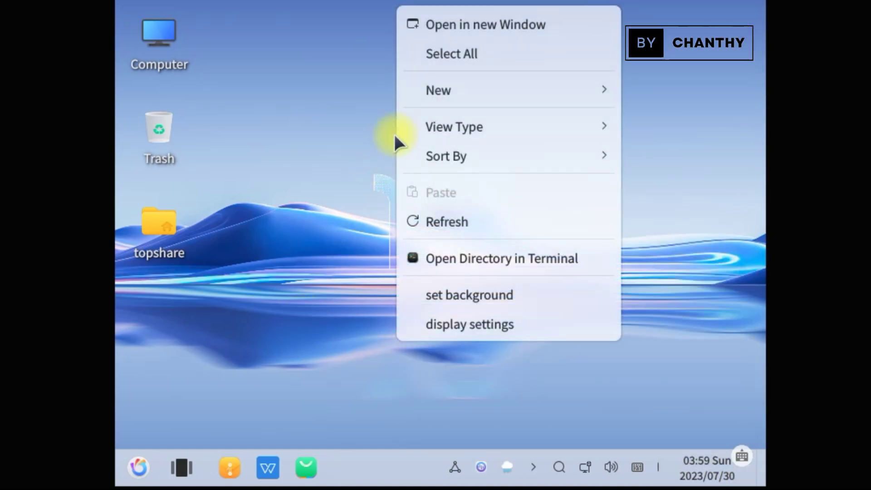
{"action": "left_click", "coordinate": [524, 323]}
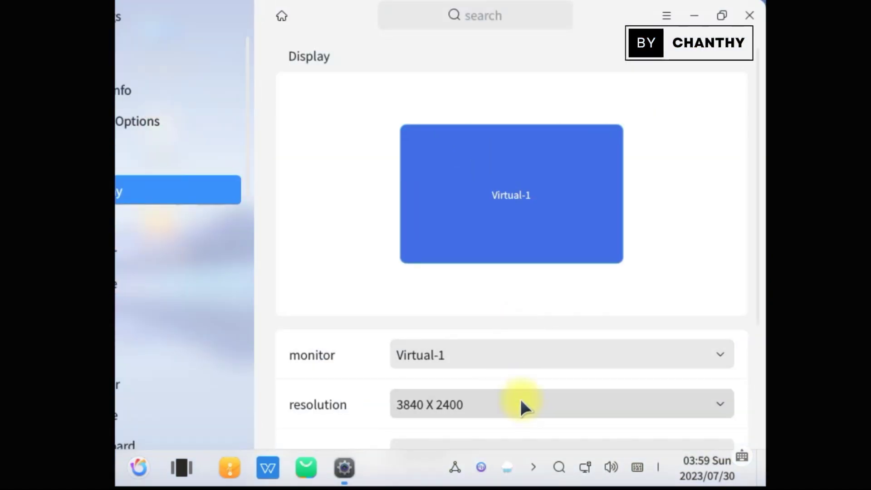
Switch monitor Virtual-1 from 3840 X 2400 to 1024 X 768, keep it, and close Settings
{"action": "left_click", "coordinate": [710, 404]}
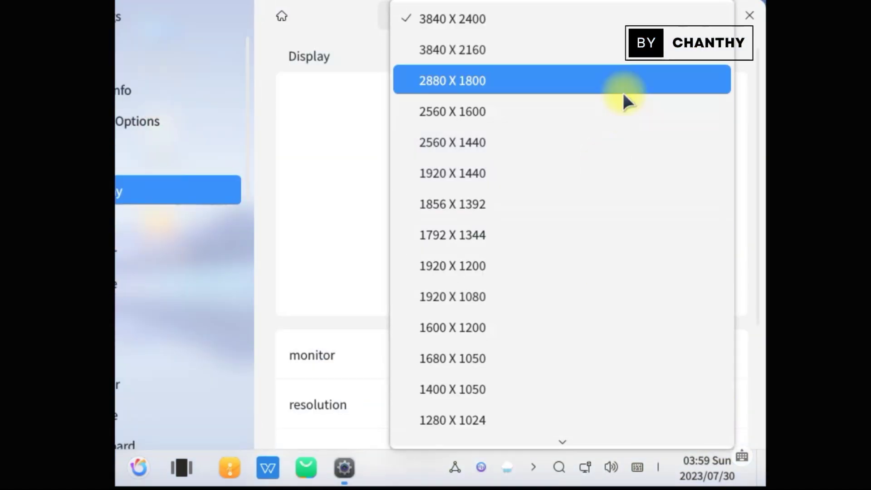
{"action": "scroll", "coordinate": [618, 314], "scroll_direction": "down", "scroll_amount": 3}
{"action": "scroll", "coordinate": [619, 314], "scroll_direction": "up", "scroll_amount": 3}
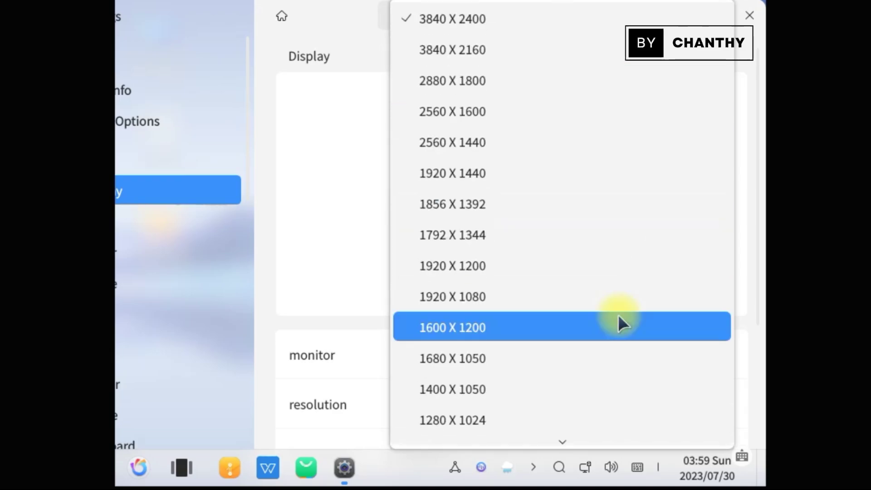
{"action": "scroll", "coordinate": [618, 315], "scroll_direction": "down", "scroll_amount": 3}
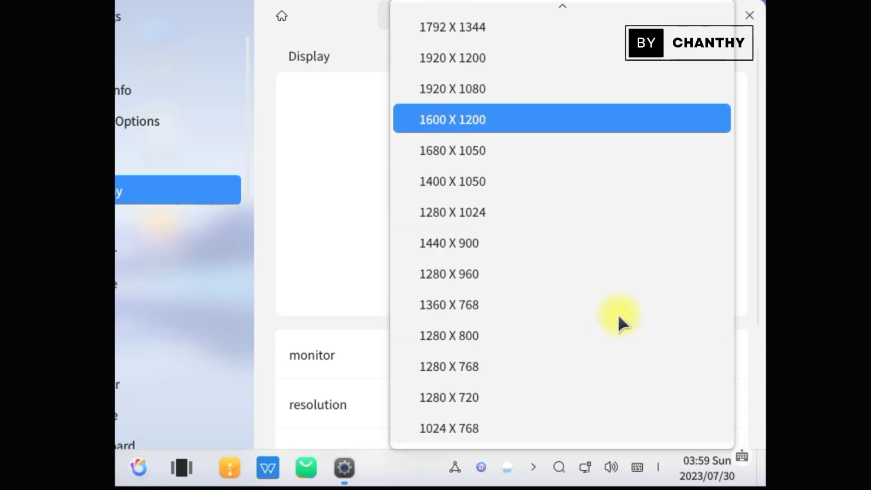
{"action": "scroll", "coordinate": [618, 315], "scroll_direction": "up", "scroll_amount": 3}
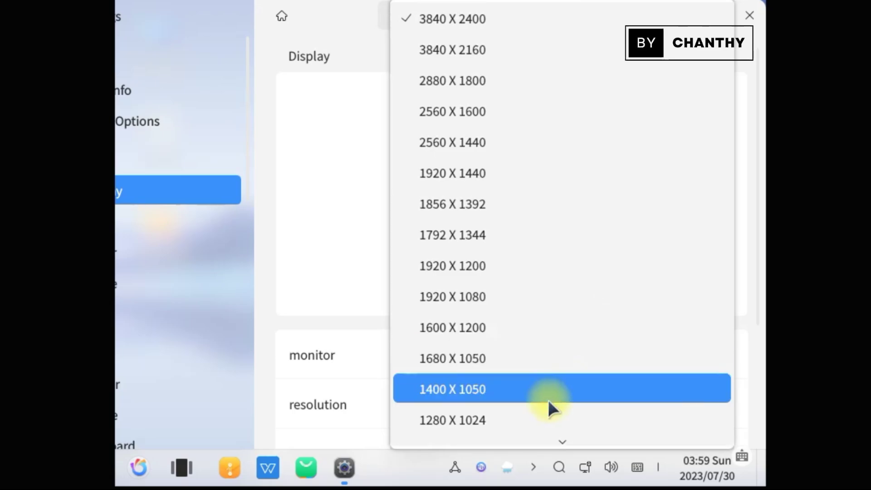
{"action": "mouse_move", "coordinate": [563, 442]}
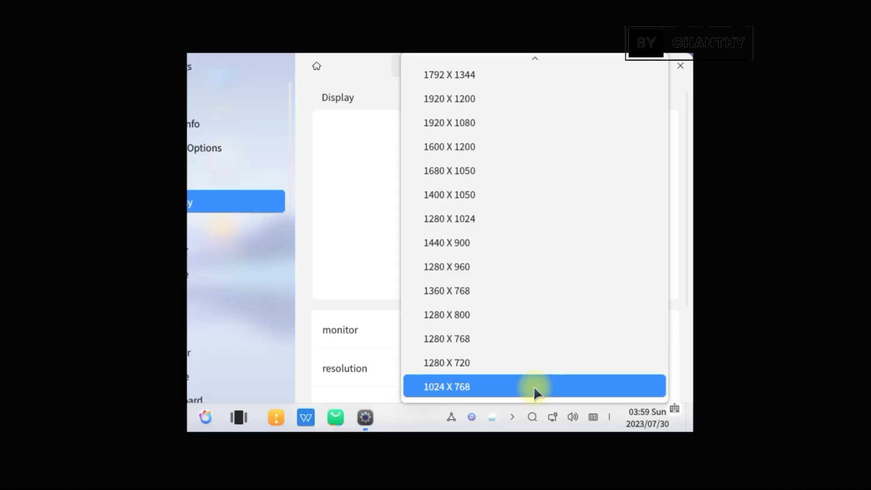
{"action": "left_click", "coordinate": [534, 386]}
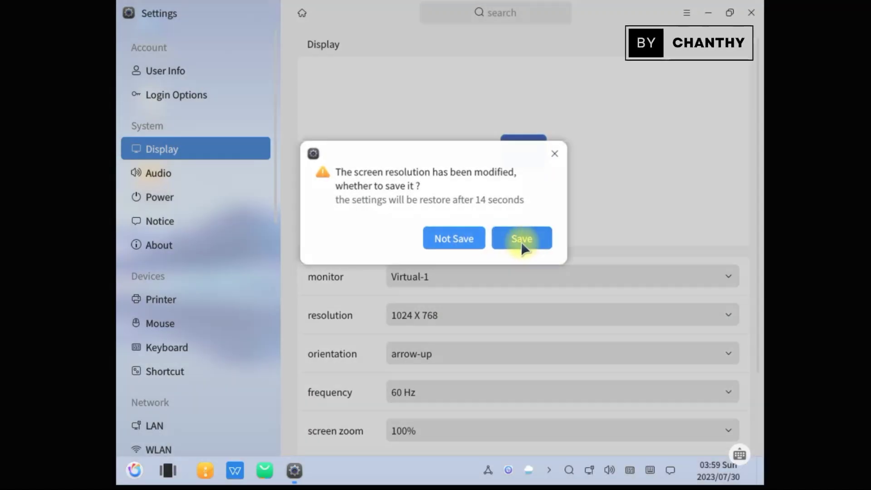
{"action": "left_click", "coordinate": [521, 239]}
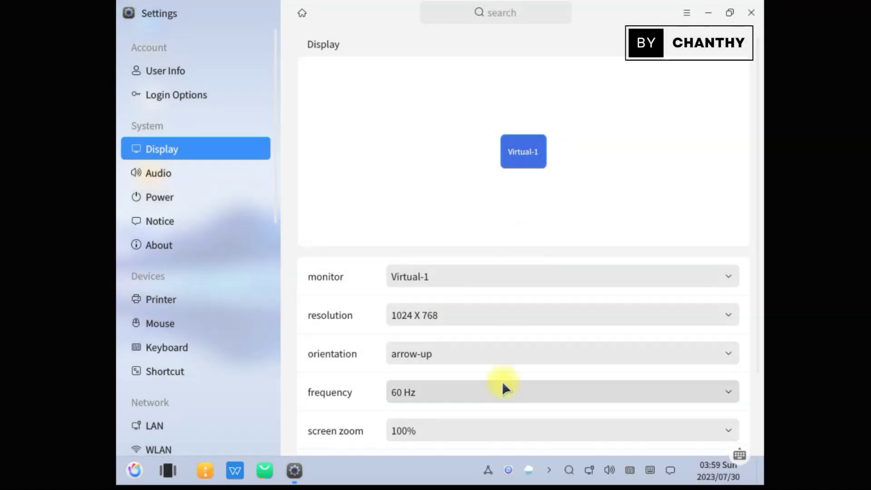
{"action": "scroll", "coordinate": [671, 428], "scroll_direction": "down", "scroll_amount": 2}
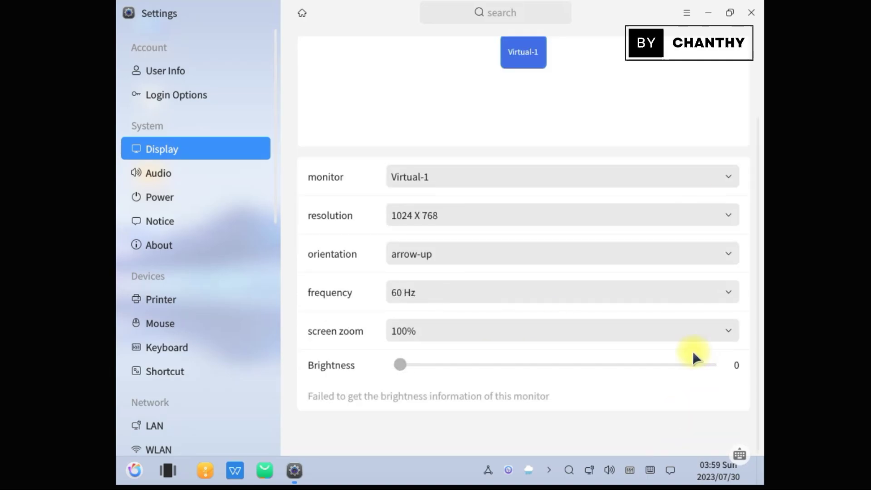
{"action": "left_click", "coordinate": [752, 12]}
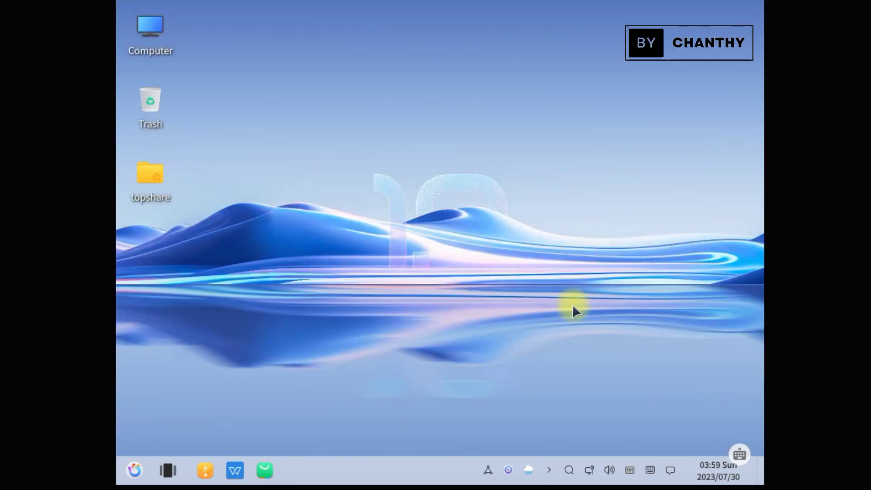
Page the calendar forward and back, try Year and Month views, return to Today, and close it
{"action": "left_click", "coordinate": [716, 472]}
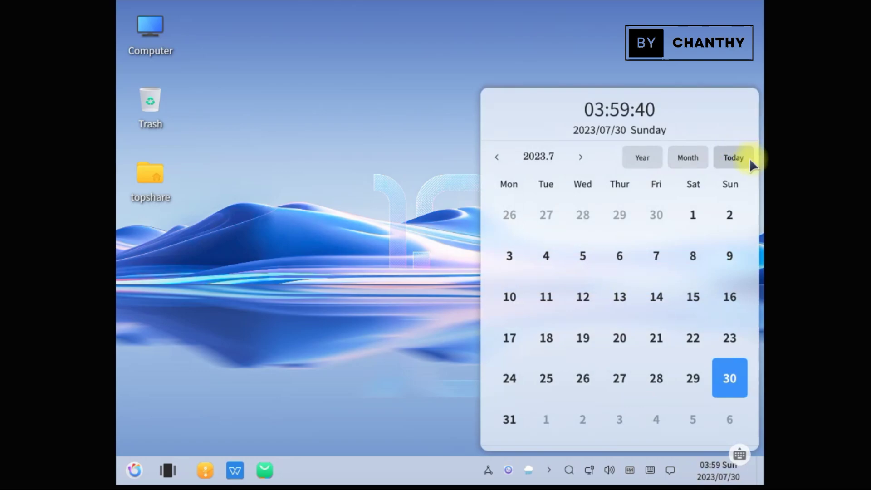
{"action": "left_click", "coordinate": [575, 156]}
{"action": "left_click", "coordinate": [576, 156]}
{"action": "left_click", "coordinate": [575, 156]}
{"action": "left_click", "coordinate": [576, 156]}
{"action": "left_click", "coordinate": [500, 155]}
{"action": "left_click", "coordinate": [500, 154]}
{"action": "left_click", "coordinate": [500, 155]}
{"action": "left_click", "coordinate": [499, 154]}
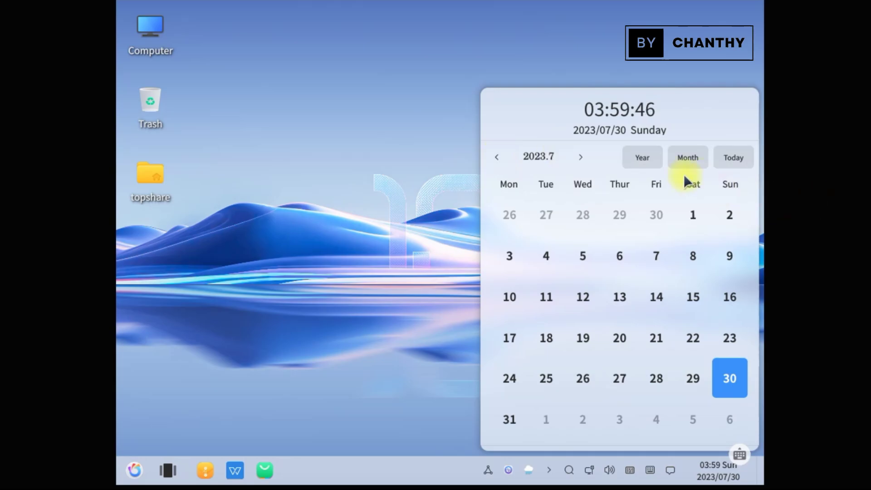
{"action": "left_click", "coordinate": [642, 157]}
{"action": "left_click", "coordinate": [693, 157]}
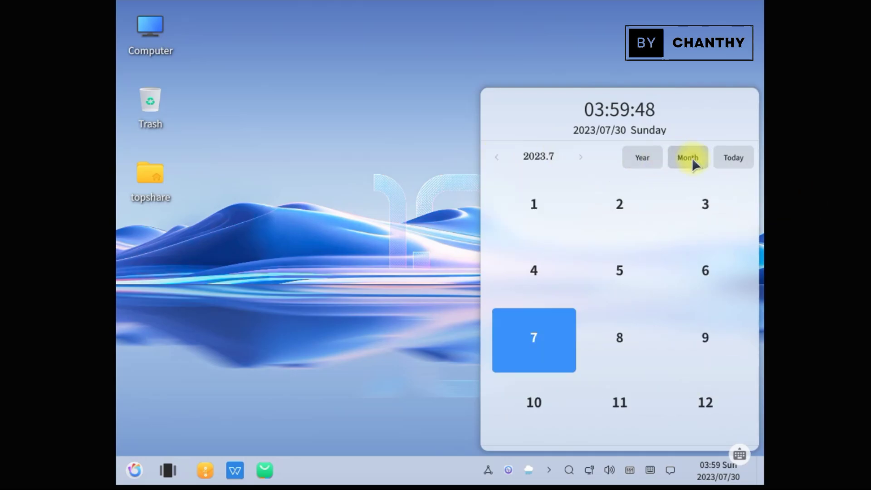
{"action": "left_click", "coordinate": [737, 160]}
{"action": "left_click", "coordinate": [321, 213]}
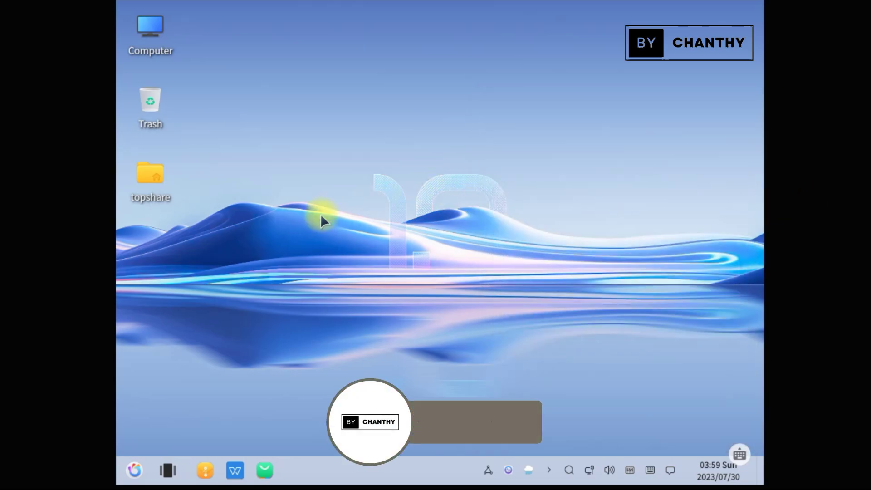
Open Notification Center, toggle quick settings, open and close the on-screen keyboard, then dismiss
{"action": "left_click", "coordinate": [669, 473]}
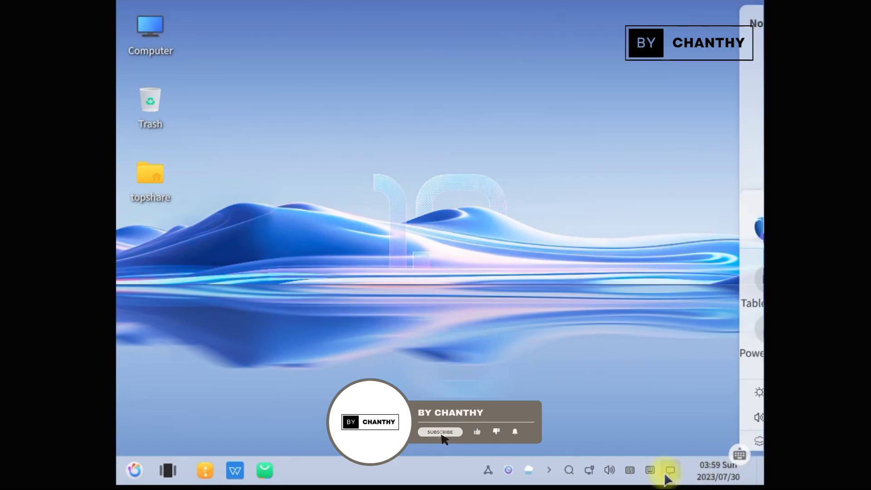
{"action": "left_click", "coordinate": [637, 198]}
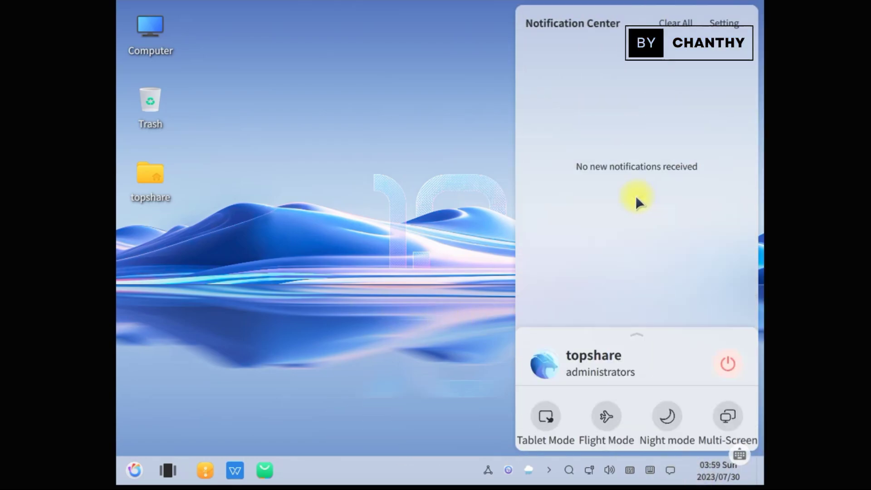
{"action": "left_click", "coordinate": [642, 338]}
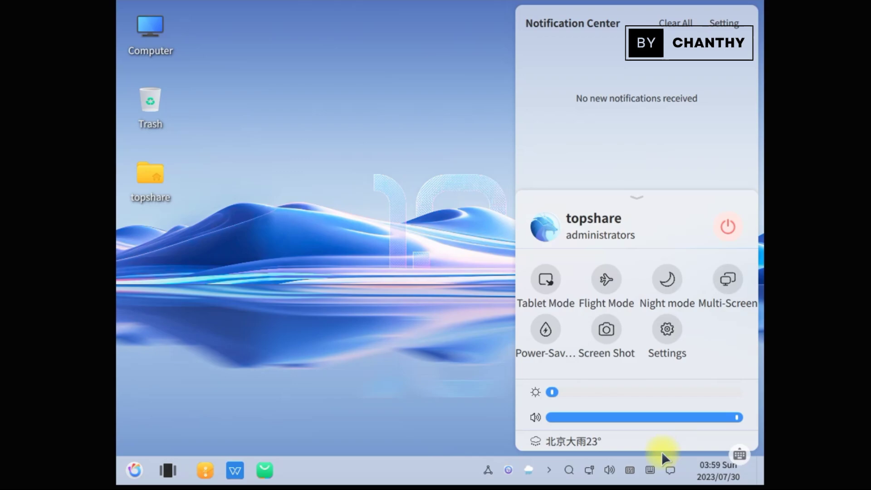
{"action": "left_click", "coordinate": [649, 472]}
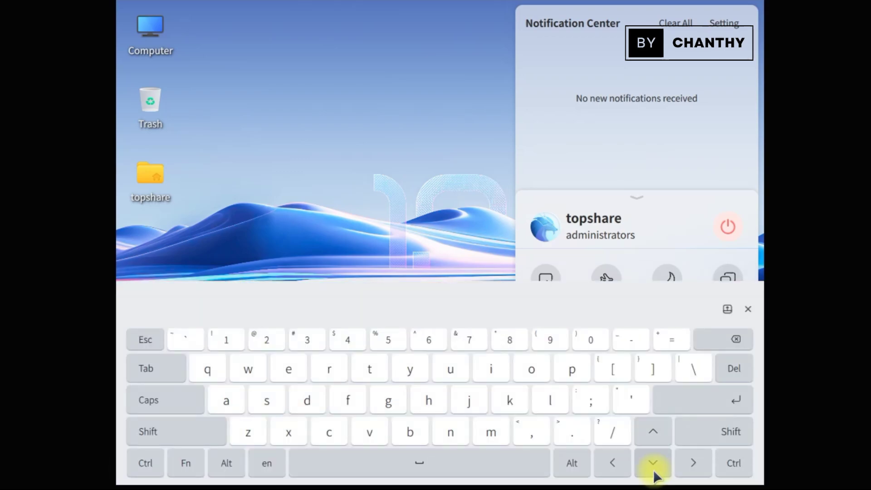
{"action": "left_click", "coordinate": [748, 309]}
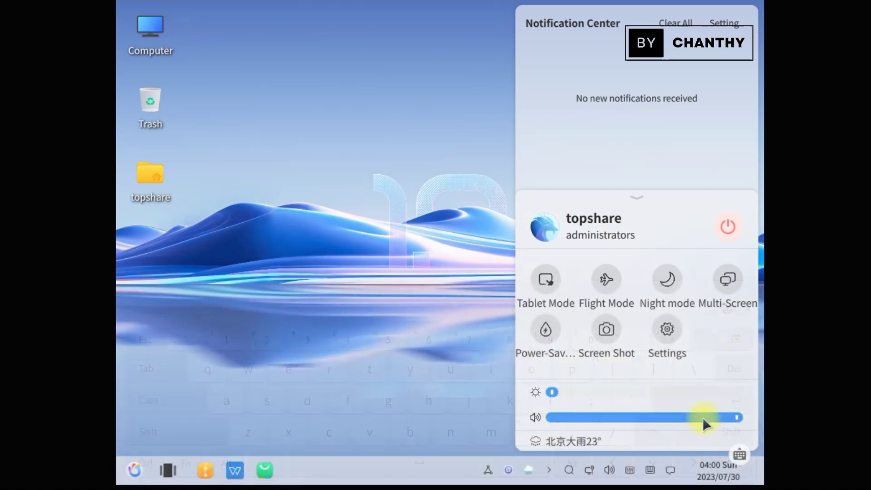
{"action": "left_click", "coordinate": [666, 472]}
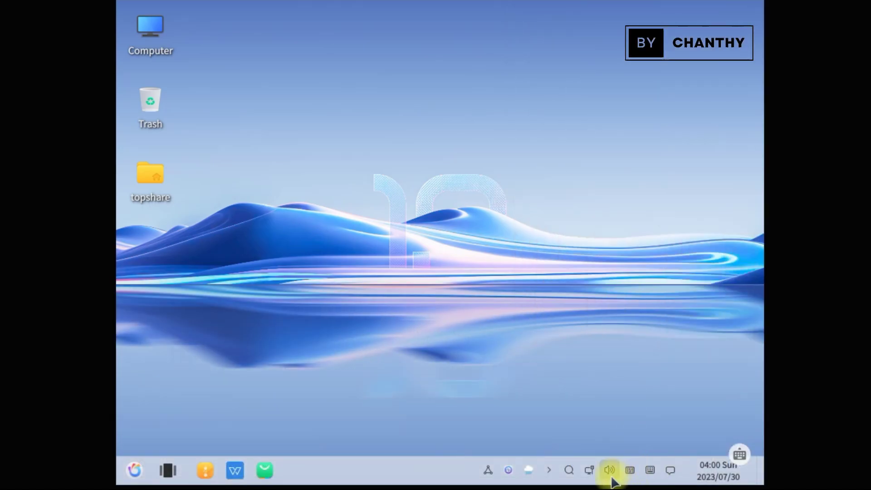
Set the system volume to 39% and check per-application volume levels
{"action": "left_click", "coordinate": [609, 471]}
{"action": "mouse_move", "coordinate": [591, 212]}
{"action": "left_mouse_down"}
{"action": "mouse_move", "coordinate": [648, 216]}
{"action": "mouse_move", "coordinate": [605, 218]}
{"action": "left_mouse_up"}
{"action": "left_click", "coordinate": [672, 158]}
{"action": "left_click", "coordinate": [558, 158]}
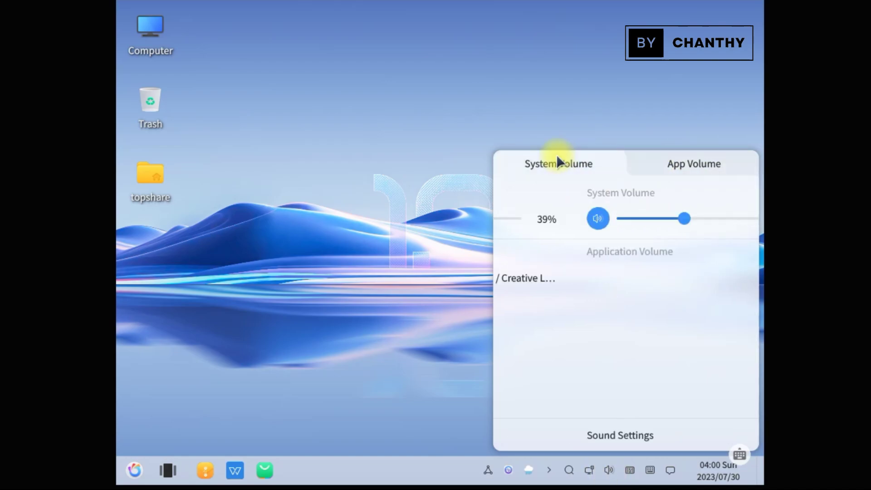
{"action": "left_click", "coordinate": [608, 471]}
View the wireless and Wired connection 1 network panels, then open and close global search
{"action": "left_click", "coordinate": [589, 471]}
{"action": "left_click", "coordinate": [693, 165]}
{"action": "left_click", "coordinate": [550, 166]}
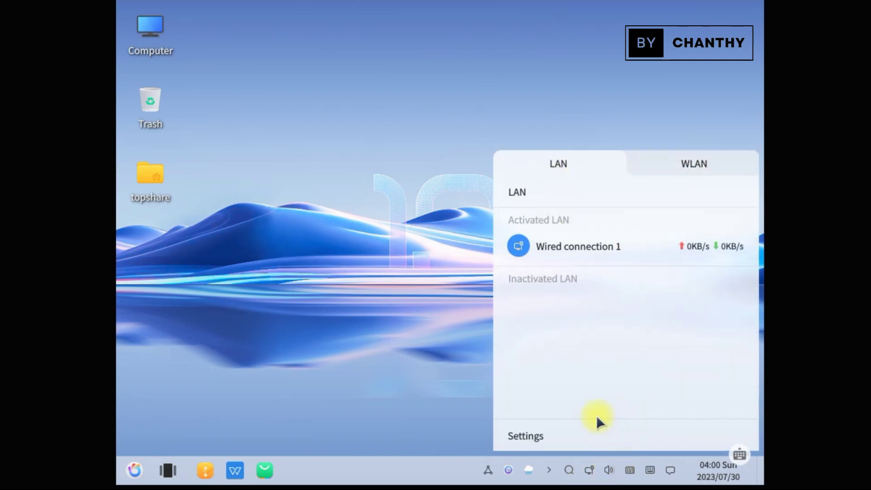
{"action": "left_click", "coordinate": [570, 470]}
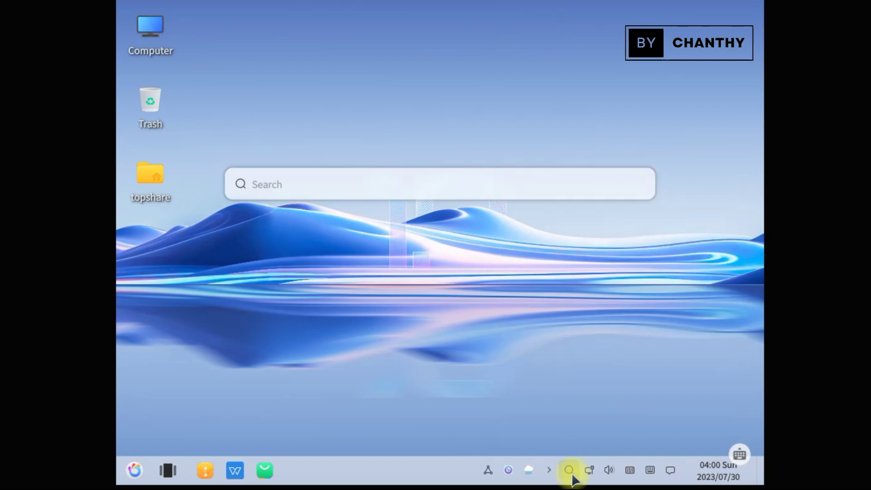
{"action": "left_click", "coordinate": [570, 467]}
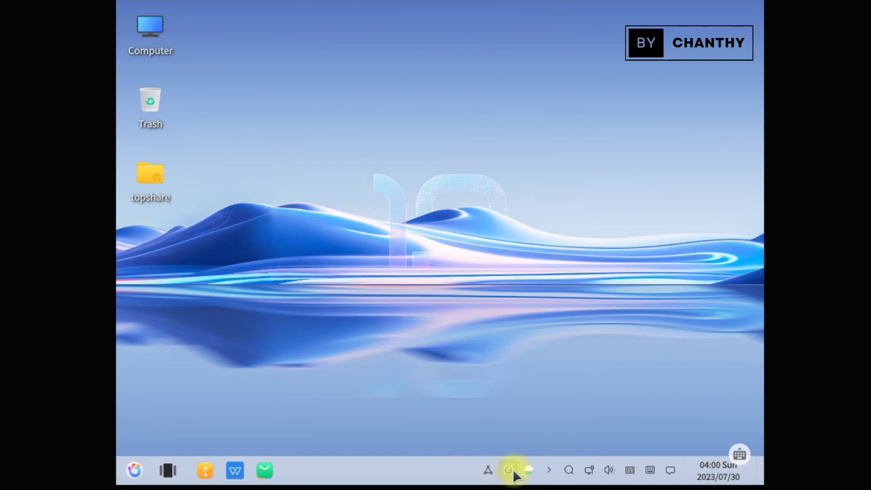
Open and close the voice assistant and the VPN connections panel
{"action": "left_click", "coordinate": [509, 472]}
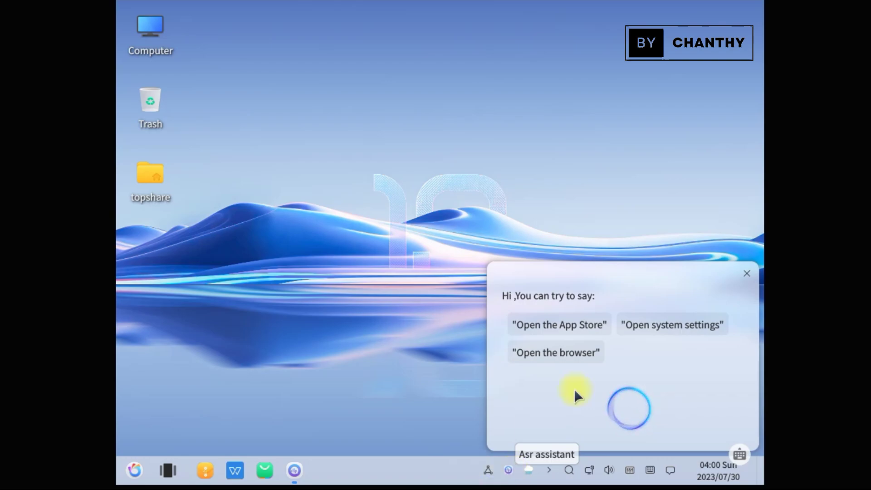
{"action": "left_click", "coordinate": [746, 273]}
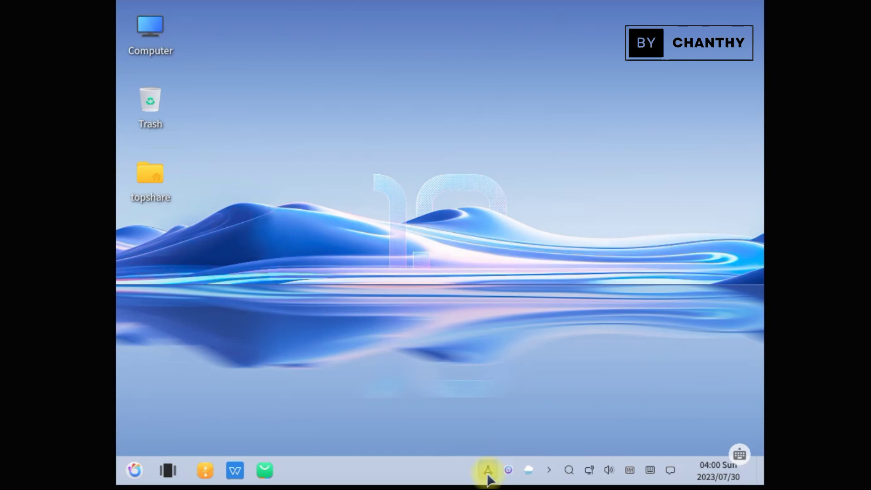
{"action": "left_click", "coordinate": [488, 470]}
{"action": "left_click", "coordinate": [575, 296]}
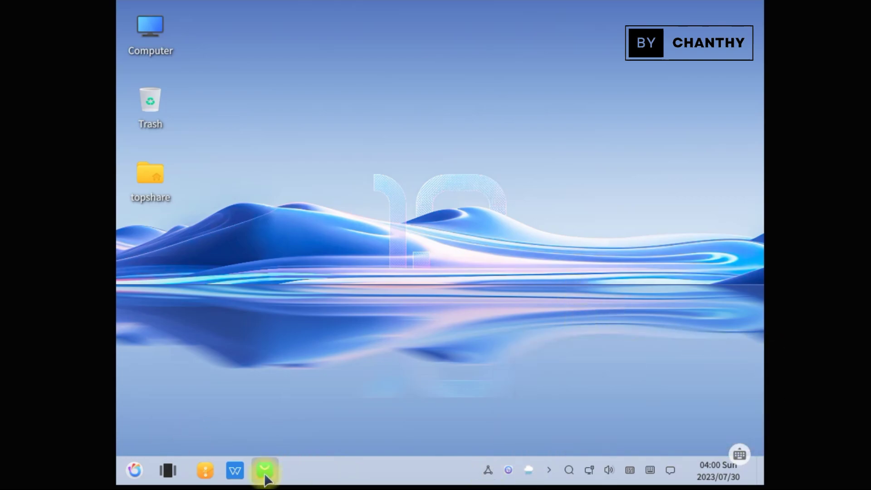
{"action": "right_click", "coordinate": [144, 27]}
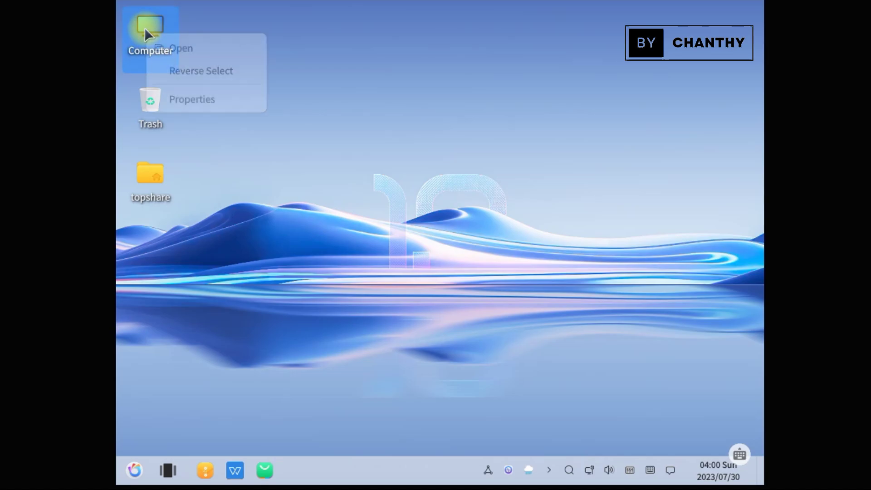
{"action": "left_click", "coordinate": [169, 48]}
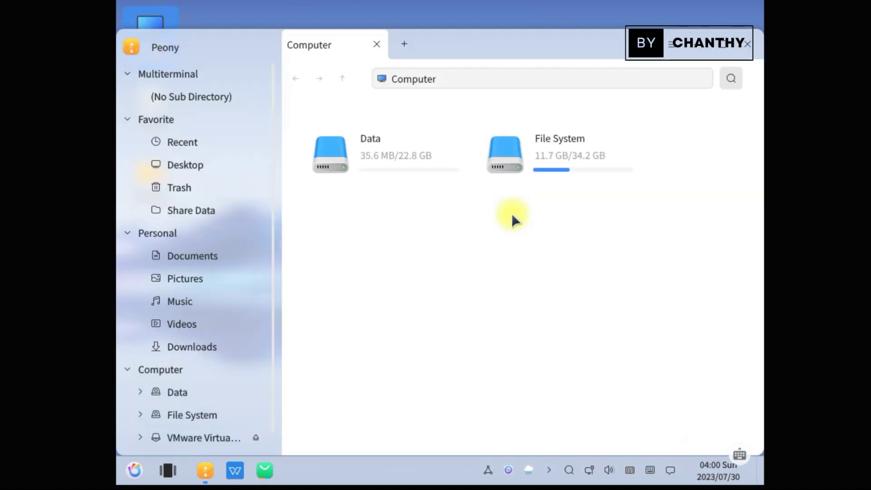
{"action": "left_click", "coordinate": [179, 142]}
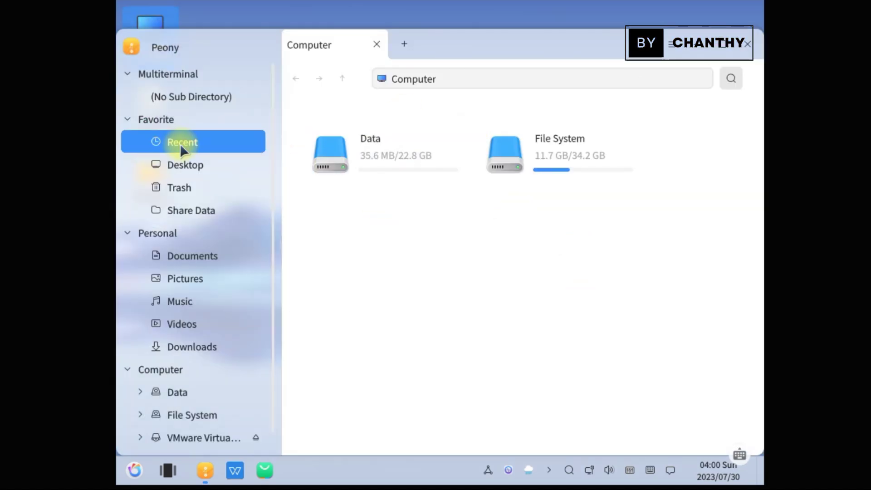
{"action": "left_click", "coordinate": [195, 170]}
{"action": "left_click", "coordinate": [202, 200]}
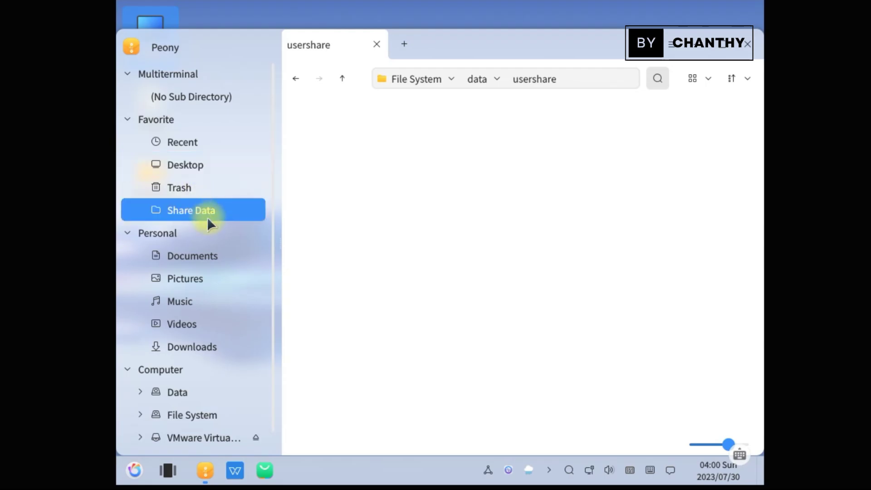
{"action": "left_click", "coordinate": [195, 256]}
{"action": "left_click", "coordinate": [197, 279]}
{"action": "left_click", "coordinate": [198, 302]}
{"action": "left_click", "coordinate": [193, 325]}
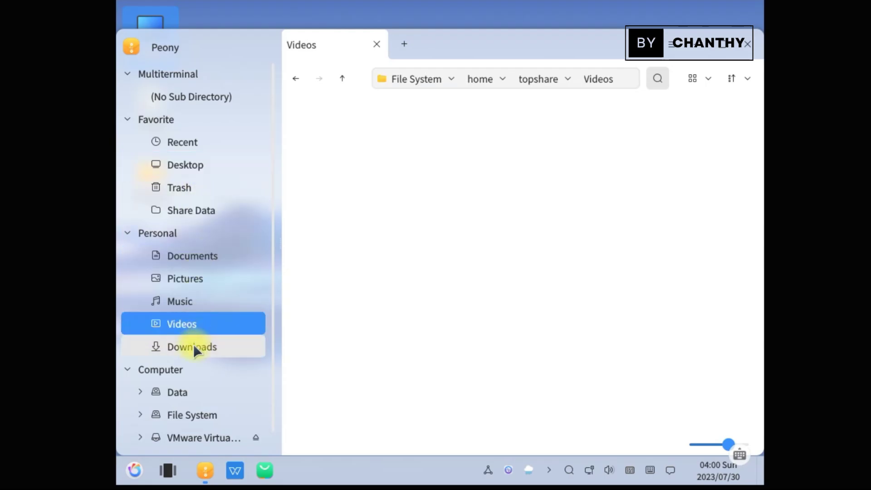
{"action": "left_click", "coordinate": [194, 367]}
{"action": "left_click", "coordinate": [194, 347]}
{"action": "left_click", "coordinate": [192, 393]}
{"action": "left_click", "coordinate": [207, 429]}
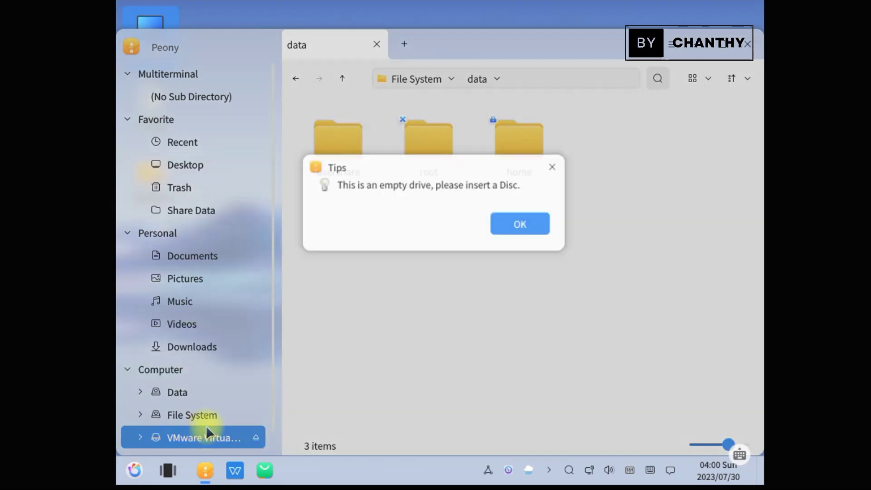
{"action": "left_click", "coordinate": [556, 167]}
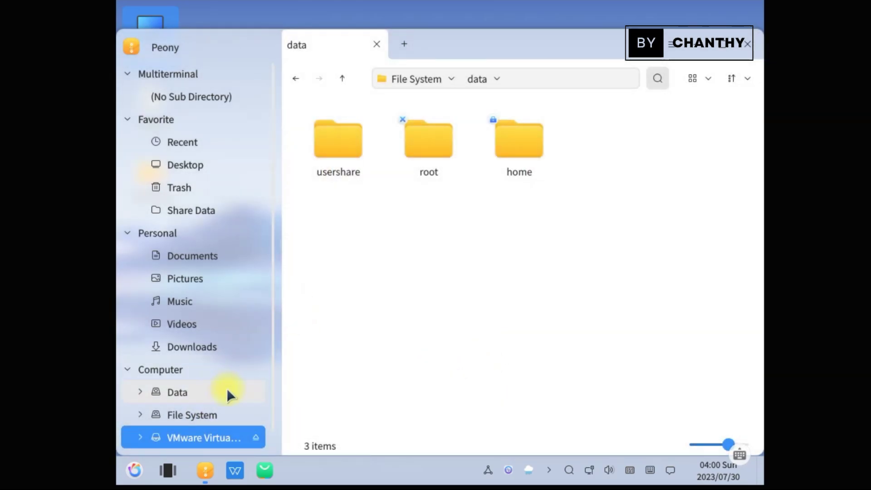
{"action": "scroll", "coordinate": [227, 390], "scroll_direction": "down", "scroll_amount": 1}
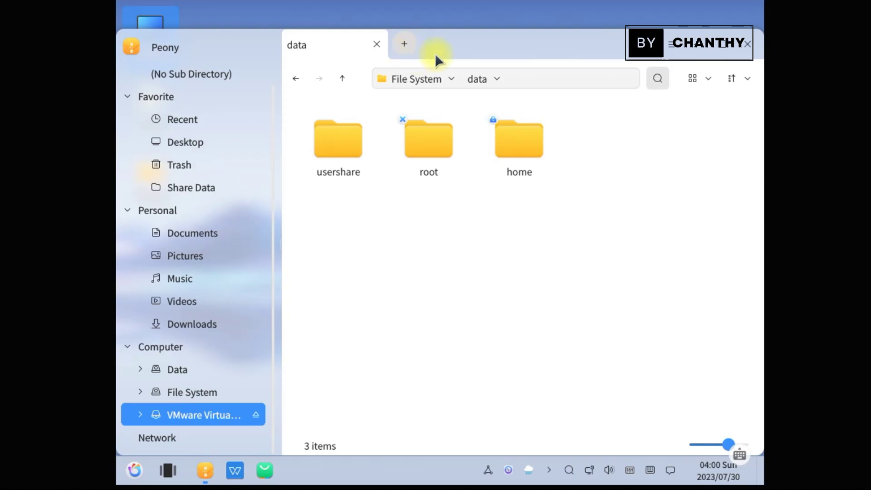
{"action": "left_click", "coordinate": [671, 44]}
{"action": "left_click", "coordinate": [669, 324]}
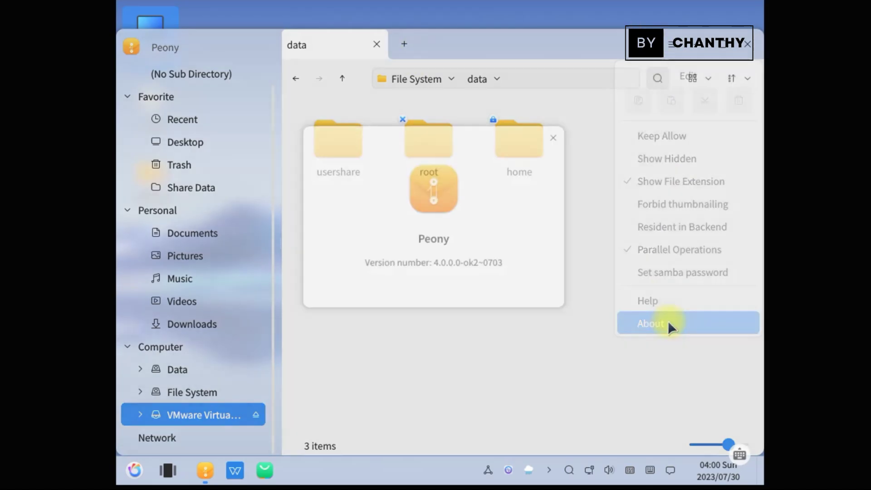
{"action": "left_click", "coordinate": [564, 131]}
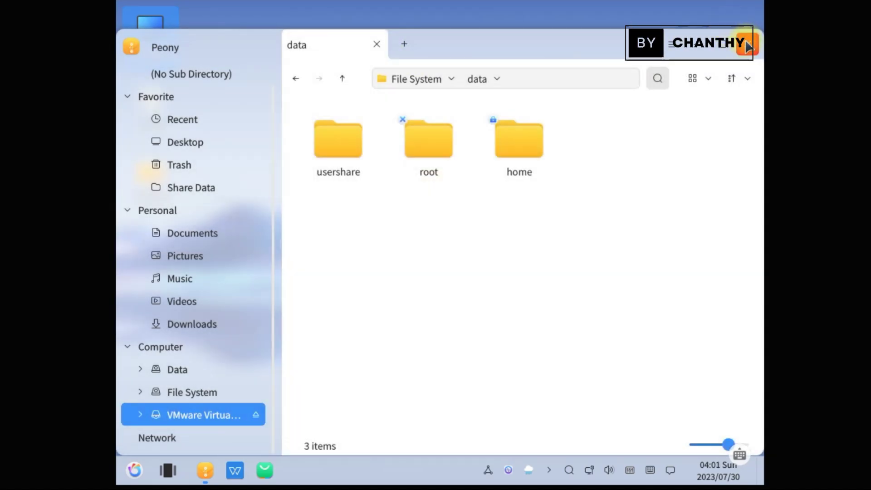
{"action": "left_click", "coordinate": [748, 44]}
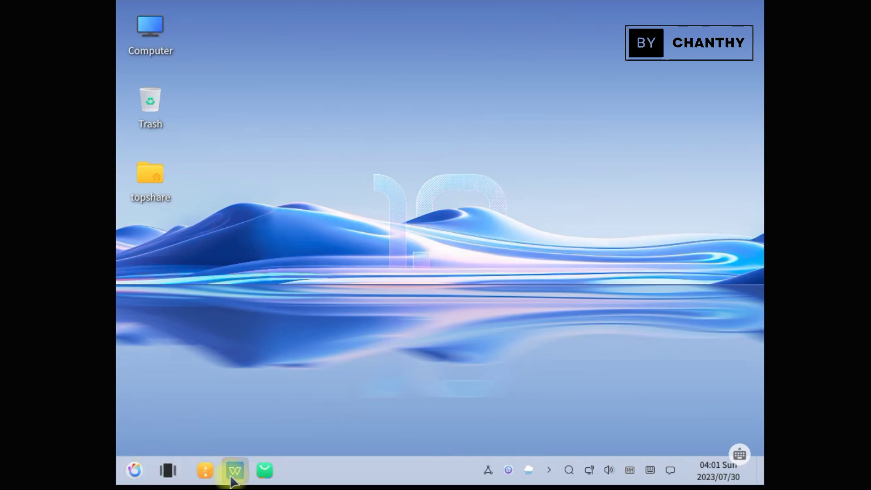
Launch the Software Store from the taskbar
{"action": "left_click", "coordinate": [147, 114]}
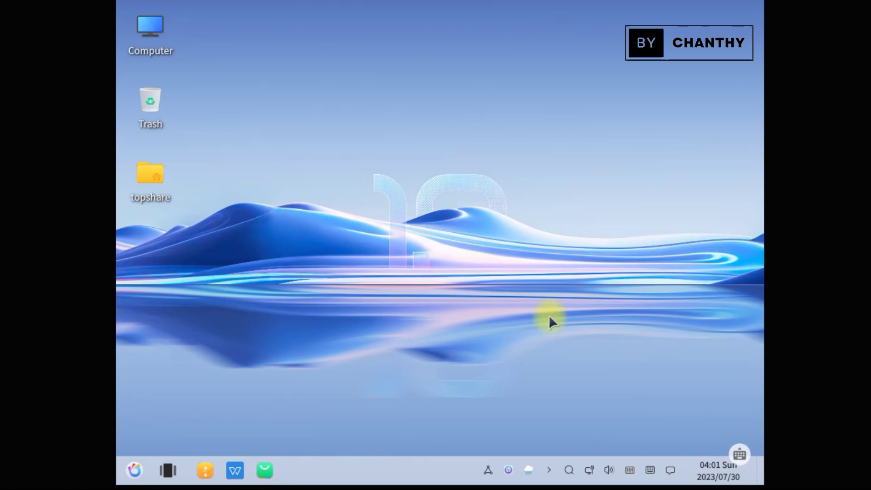
{"action": "left_click", "coordinate": [272, 478]}
{"action": "mouse_move", "coordinate": [272, 479]}
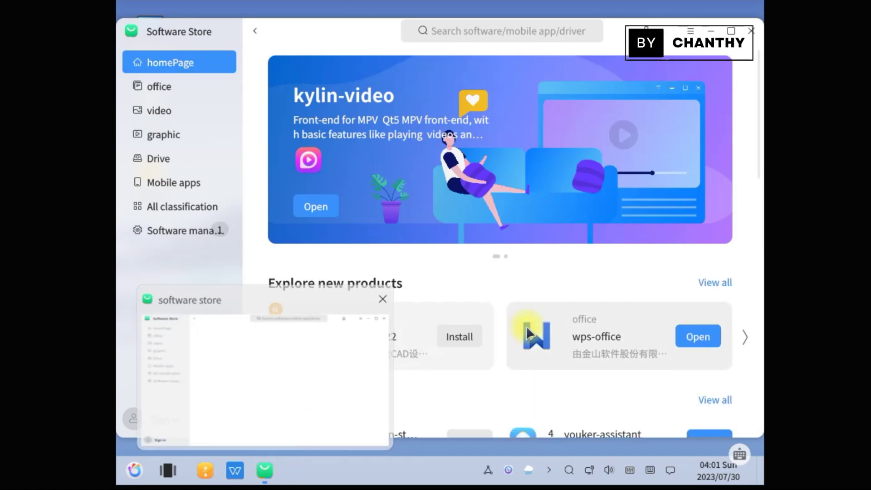
Browse the office, video, graphic, Drive, All classification and Software manager pages, then close the store
{"action": "left_click", "coordinate": [174, 86]}
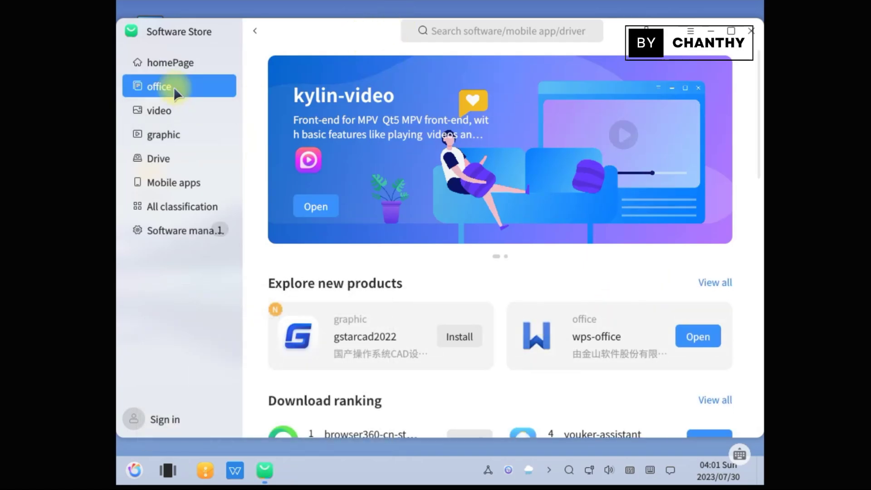
{"action": "left_click", "coordinate": [159, 113]}
{"action": "left_click", "coordinate": [158, 134]}
{"action": "left_click", "coordinate": [165, 165]}
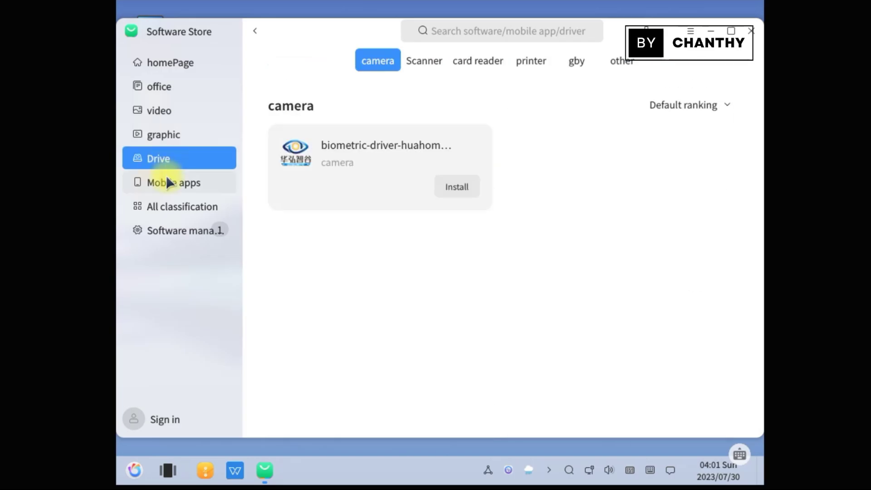
{"action": "left_click", "coordinate": [171, 203]}
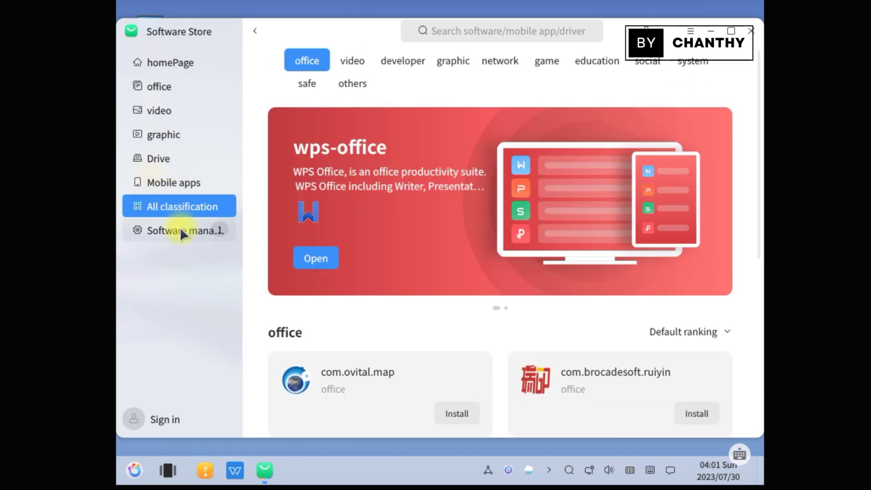
{"action": "left_click", "coordinate": [180, 231]}
{"action": "left_click", "coordinate": [752, 31]}
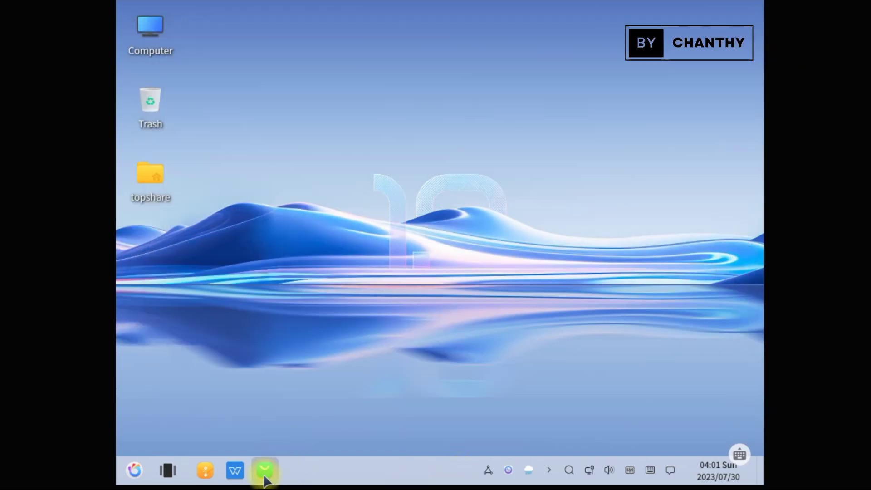
Browse Recent, Desktop, Share Data and Music in the file manager, then close it
{"action": "left_click", "coordinate": [205, 471]}
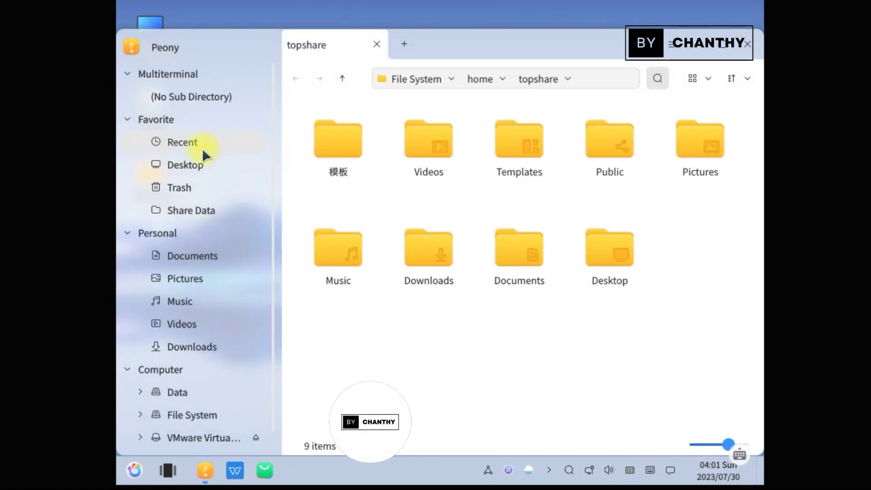
{"action": "left_click", "coordinate": [202, 148]}
{"action": "left_click", "coordinate": [189, 169]}
{"action": "left_click", "coordinate": [196, 212]}
{"action": "left_click", "coordinate": [191, 301]}
{"action": "left_click", "coordinate": [748, 43]}
Peek at the virtual desktop overview, then open the application menu and scroll to the WPS apps
{"action": "left_click", "coordinate": [167, 474]}
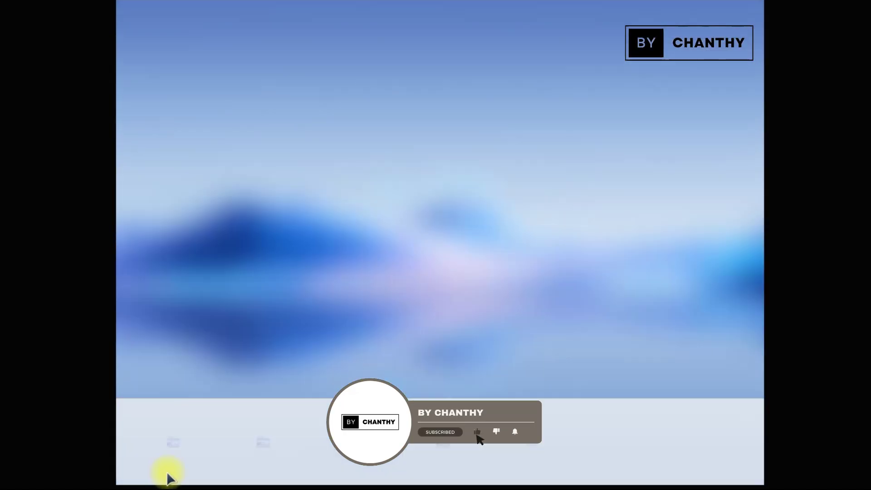
{"action": "left_click", "coordinate": [408, 258]}
{"action": "left_click", "coordinate": [133, 468]}
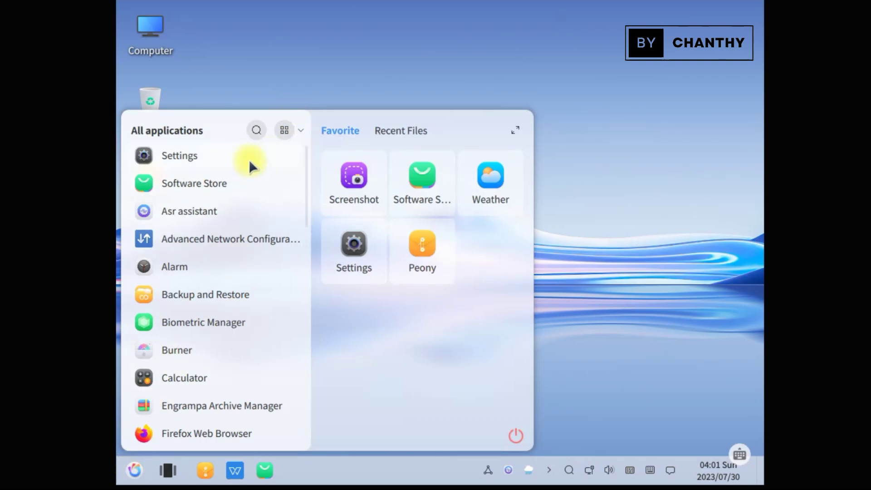
{"action": "scroll", "coordinate": [266, 293], "scroll_direction": "down", "scroll_amount": 10}
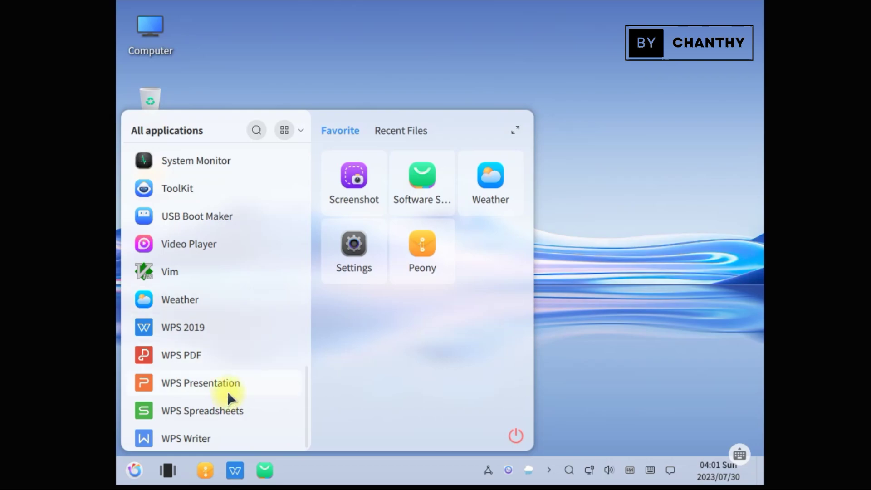
Launch WPS Office 2019 and accept its license agreement and privacy policy
{"action": "left_click", "coordinate": [202, 326]}
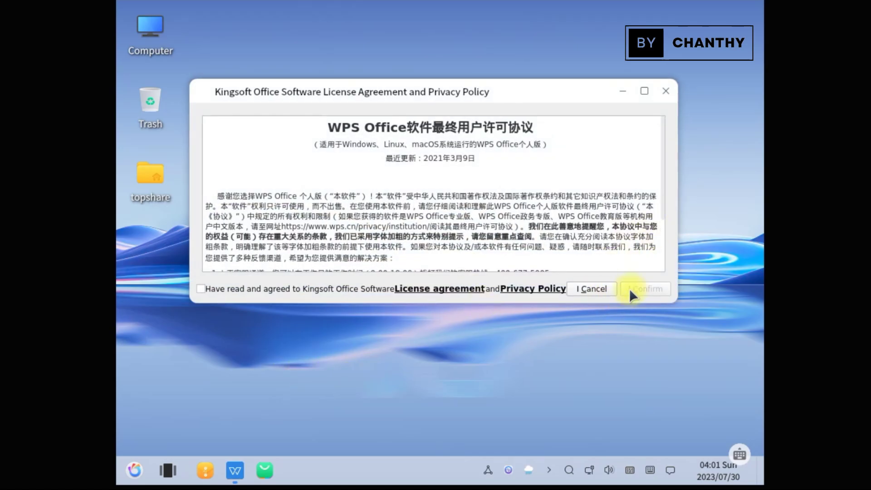
{"action": "left_click", "coordinate": [200, 289]}
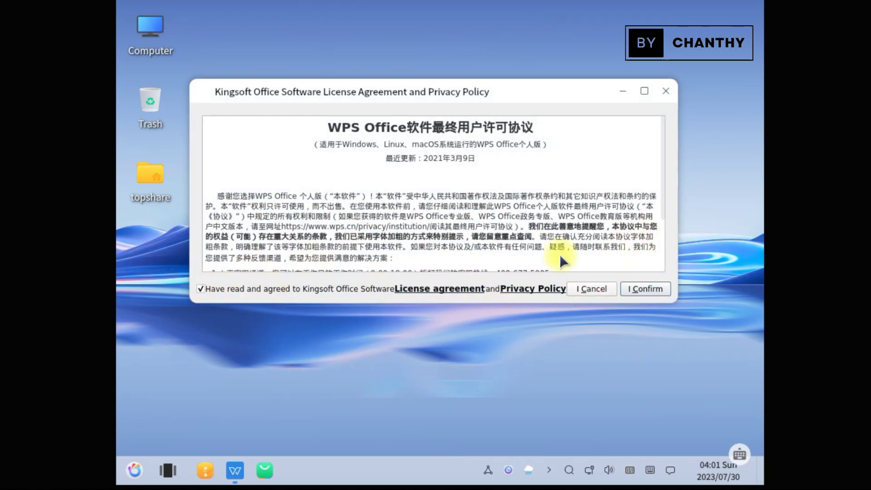
{"action": "left_click", "coordinate": [646, 288]}
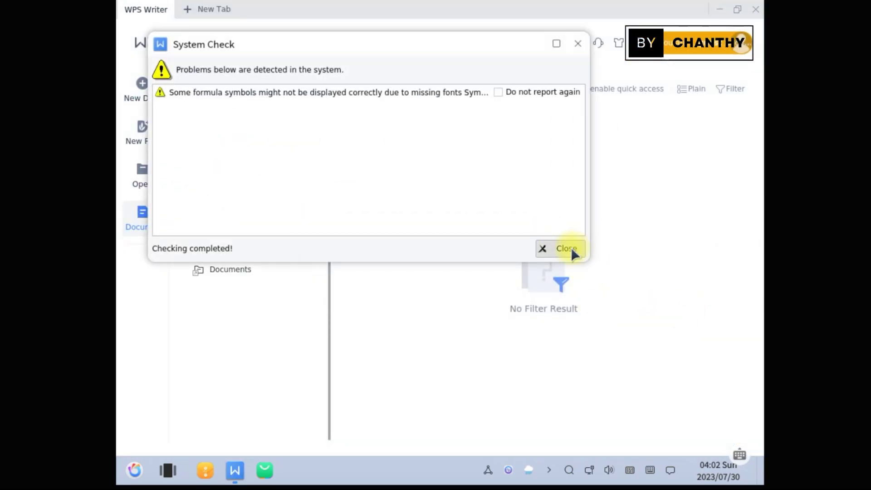
Dismiss the System Check report and browse This PC, Desktop and Documents locations
{"action": "left_click", "coordinate": [571, 249]}
{"action": "left_click", "coordinate": [243, 224]}
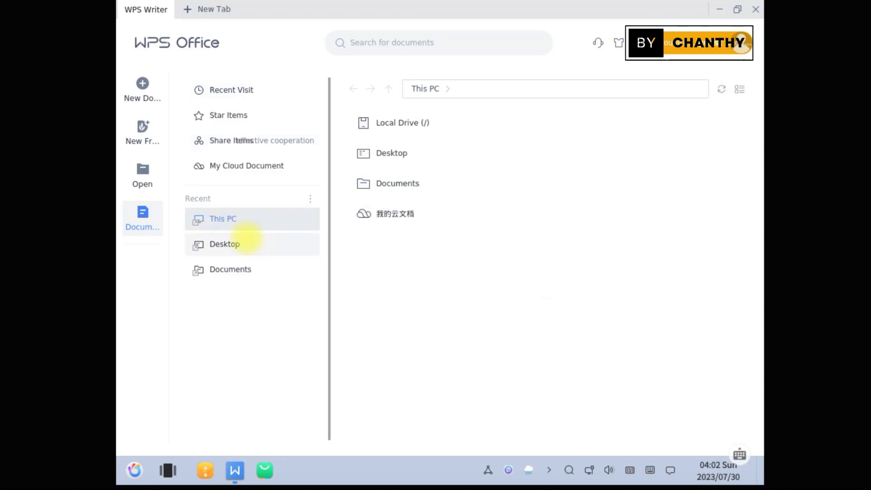
{"action": "left_click", "coordinate": [244, 247]}
{"action": "left_click", "coordinate": [239, 269]}
{"action": "left_click", "coordinate": [239, 237]}
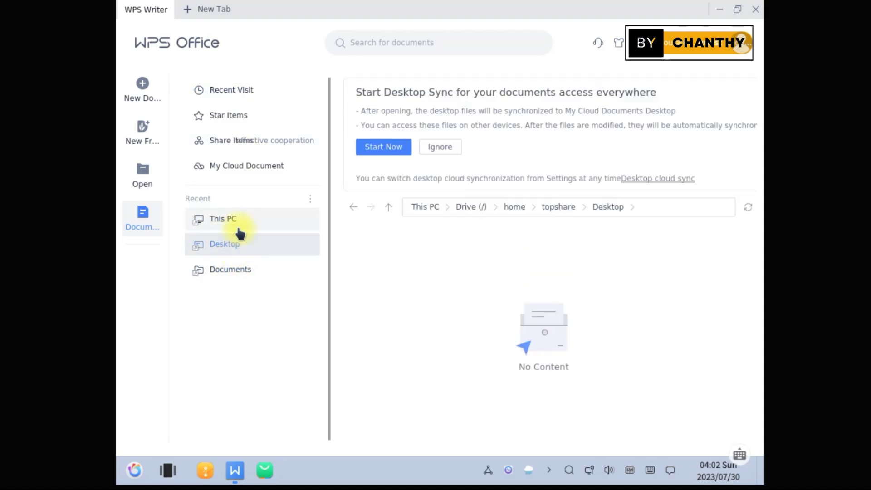
{"action": "left_click", "coordinate": [238, 221]}
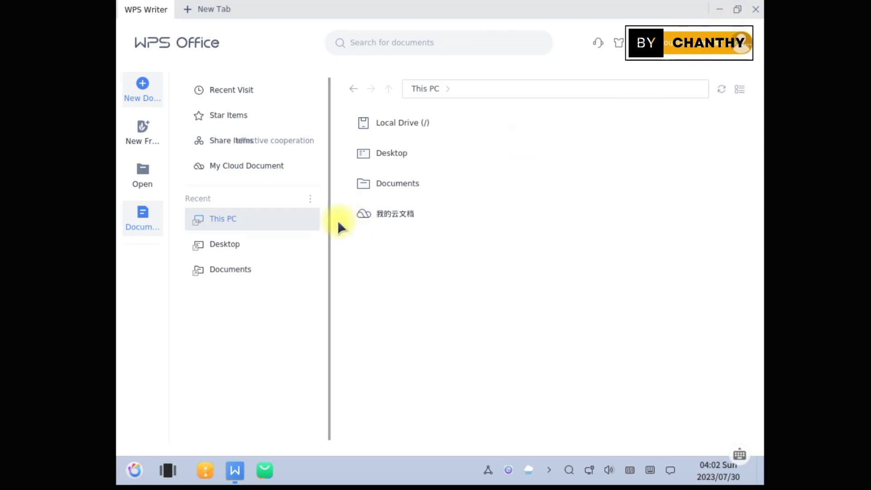
Create a new blank document and look through the Insert, Page Layout, References, Review, Section, Developer and Cloud ribbon tabs
{"action": "left_click", "coordinate": [158, 80]}
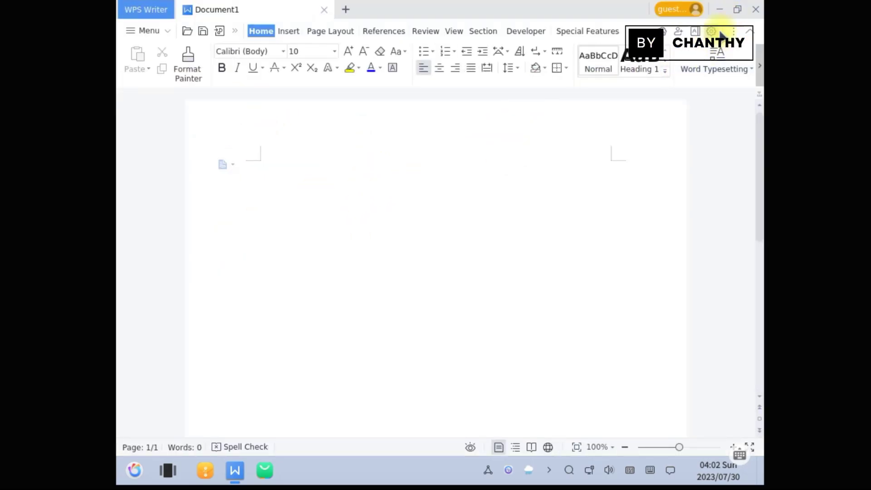
{"action": "left_click", "coordinate": [288, 30]}
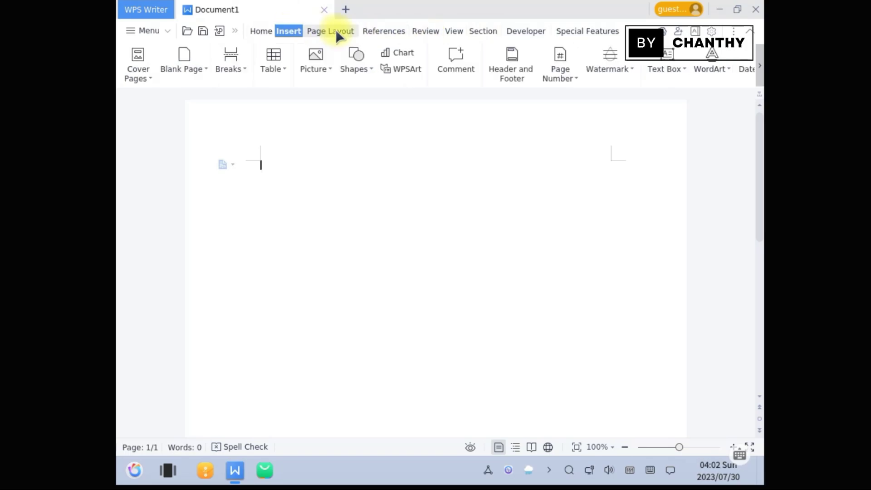
{"action": "left_click", "coordinate": [336, 31]}
{"action": "left_click", "coordinate": [383, 31]}
{"action": "left_click", "coordinate": [418, 32]}
{"action": "left_click", "coordinate": [467, 31]}
{"action": "left_click", "coordinate": [515, 32]}
{"action": "left_click", "coordinate": [585, 31]}
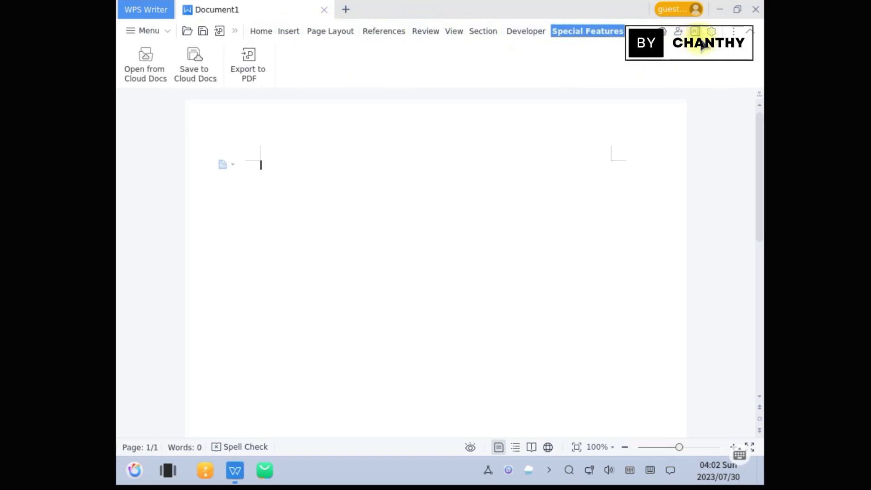
{"action": "left_click", "coordinate": [733, 32]}
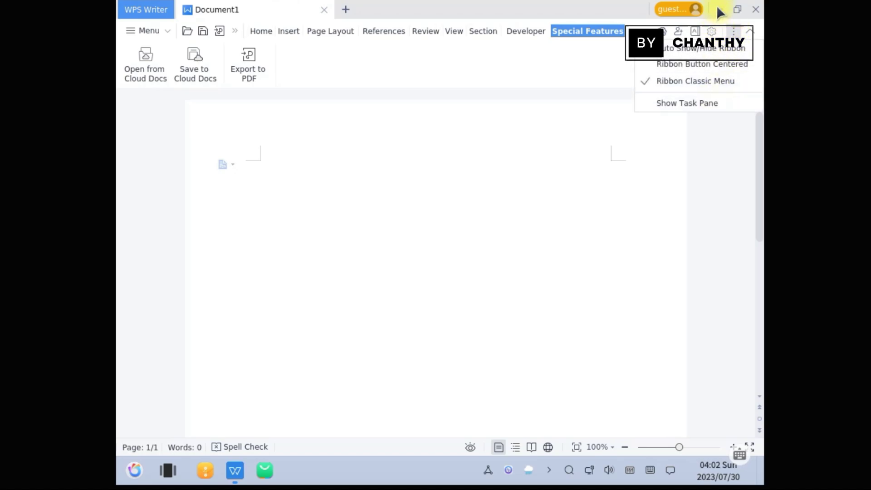
{"action": "left_click", "coordinate": [131, 30]}
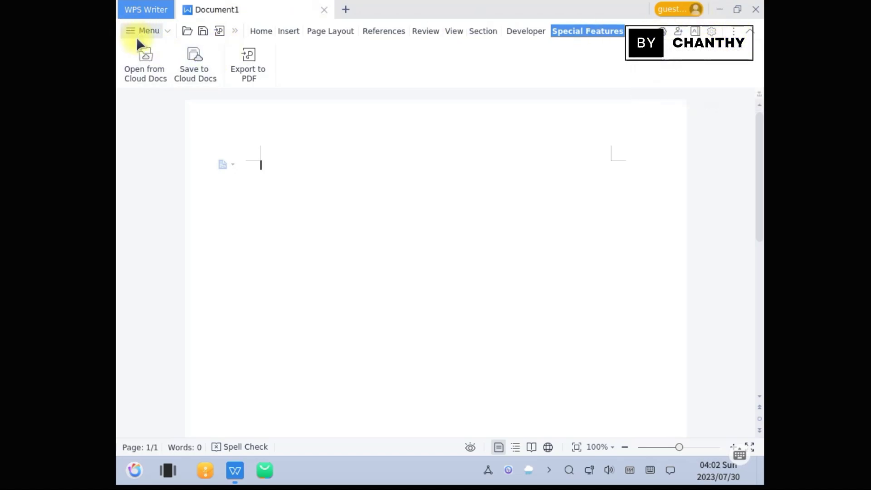
Check About WPS Writer for the version (11.1.0.11698), quit Writer, and open the application menu
{"action": "left_click", "coordinate": [132, 27]}
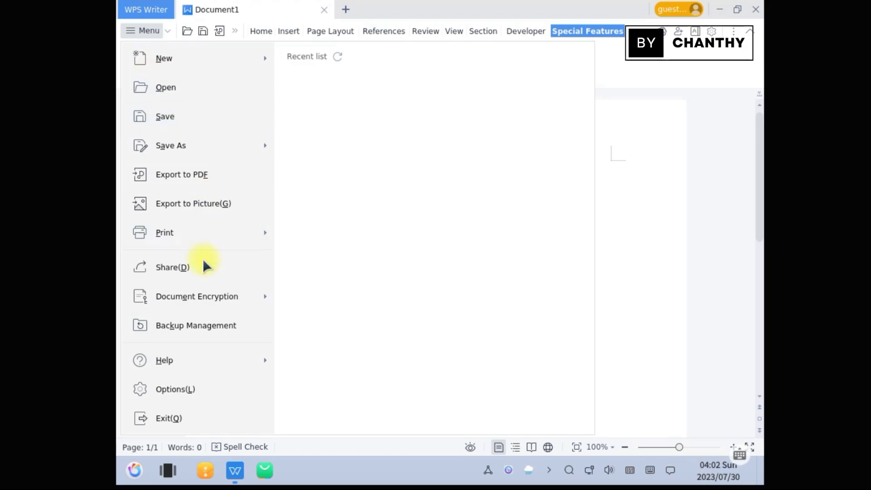
{"action": "mouse_move", "coordinate": [205, 363]}
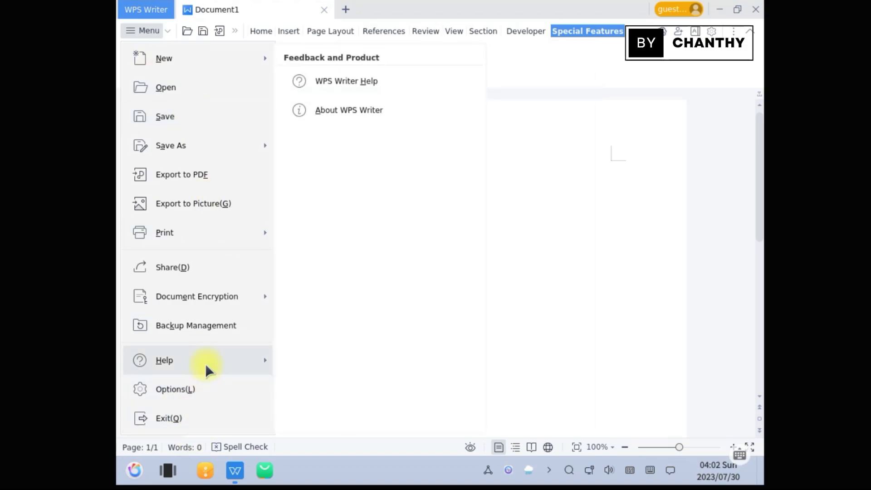
{"action": "left_click", "coordinate": [370, 108]}
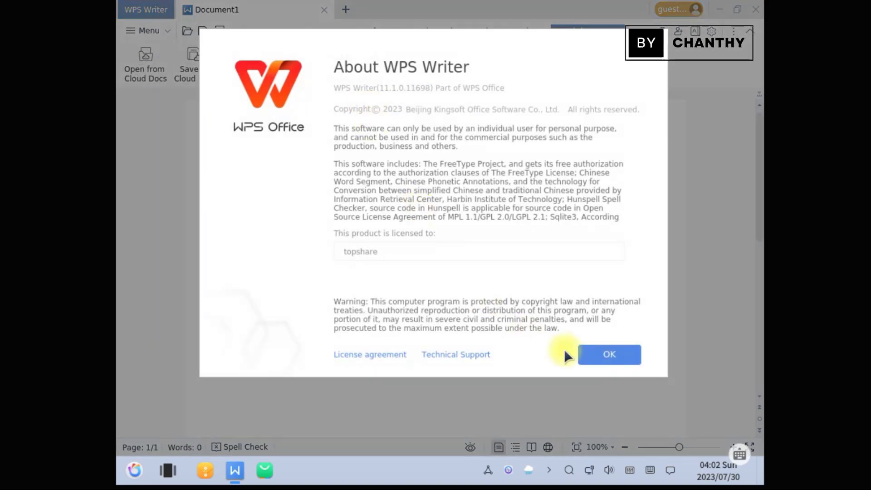
{"action": "left_click", "coordinate": [622, 362]}
{"action": "left_click", "coordinate": [752, 10]}
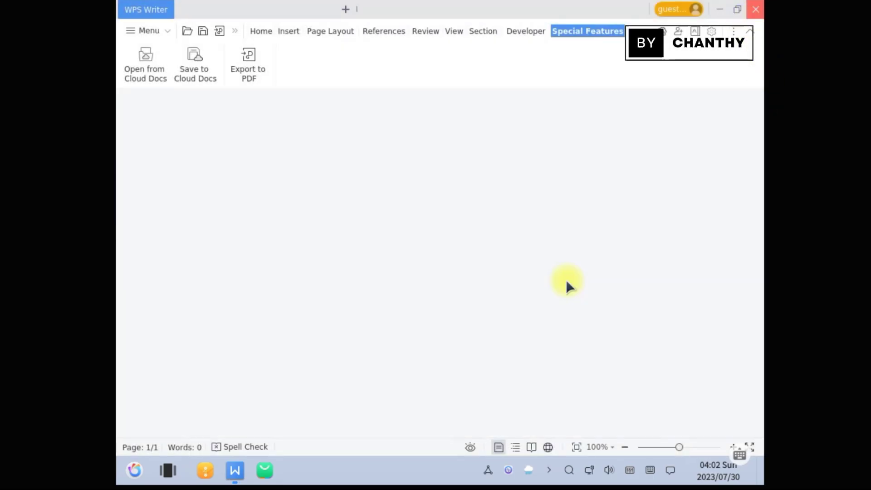
{"action": "left_click", "coordinate": [134, 472]}
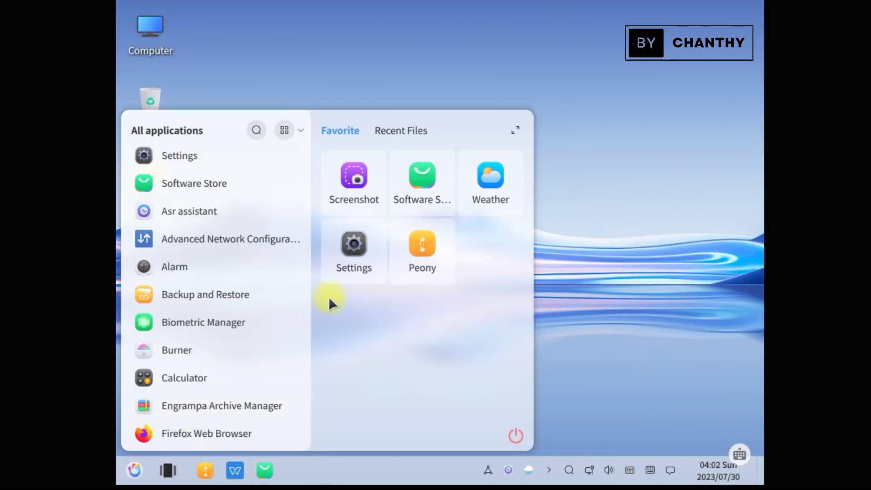
{"action": "left_click", "coordinate": [194, 378]}
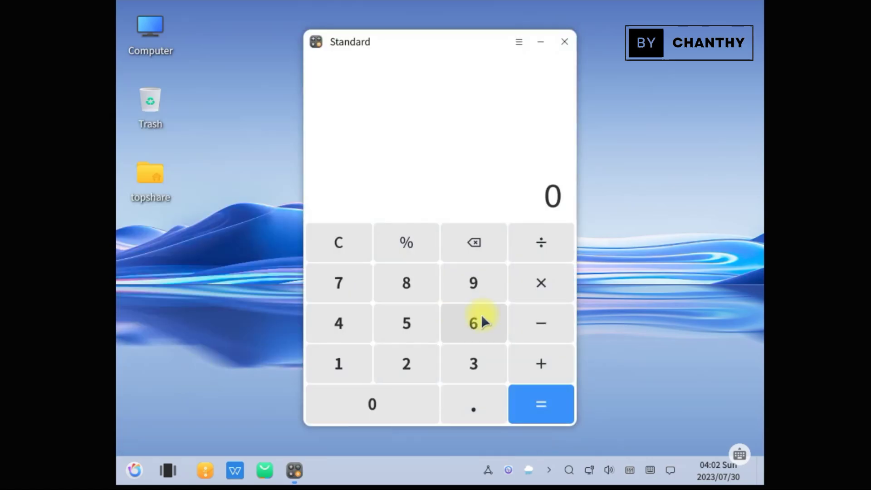
{"action": "left_click", "coordinate": [522, 42]}
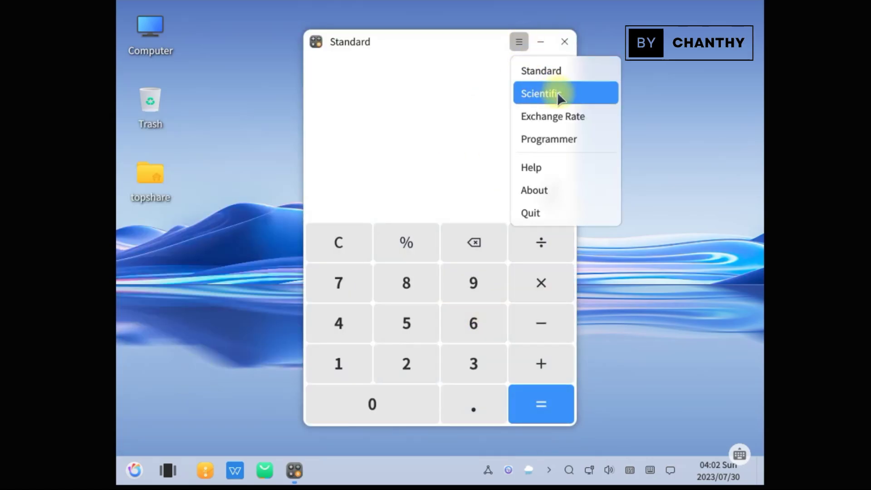
{"action": "left_click", "coordinate": [558, 92]}
{"action": "left_click", "coordinate": [726, 42]}
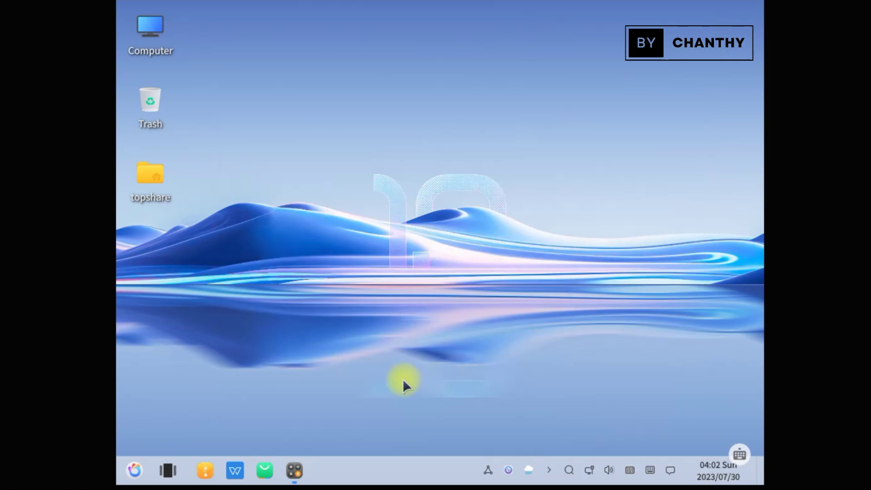
{"action": "left_click", "coordinate": [295, 471]}
{"action": "left_click", "coordinate": [752, 42]}
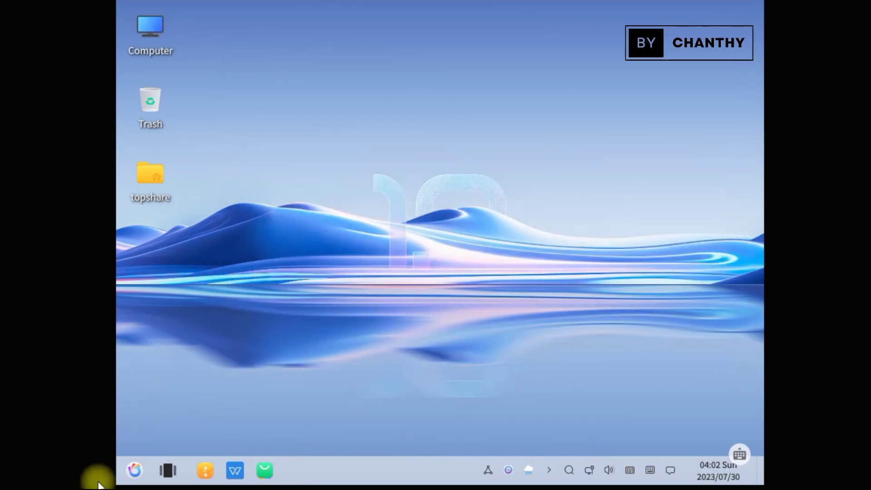
{"action": "left_click", "coordinate": [135, 470]}
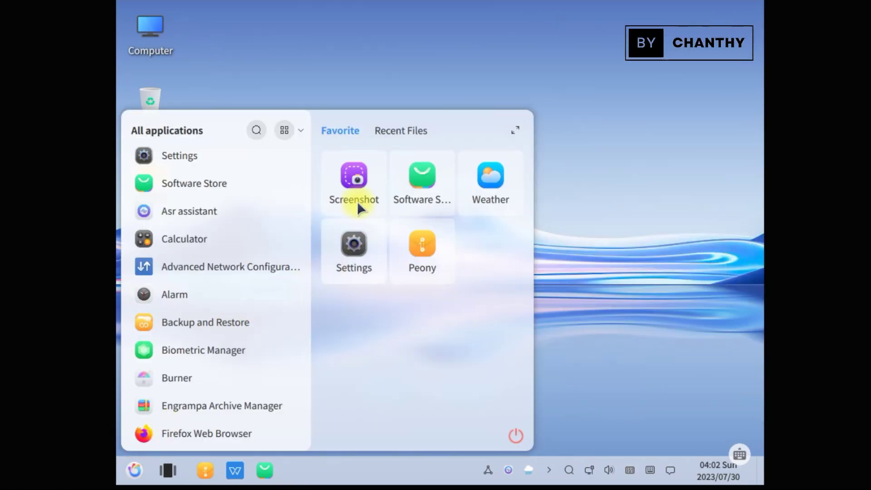
{"action": "scroll", "coordinate": [306, 223], "scroll_direction": "down", "scroll_amount": 1}
{"action": "left_click_drag", "start_coordinate": [306, 222], "coordinate": [307, 260]}
{"action": "left_click", "coordinate": [197, 216]}
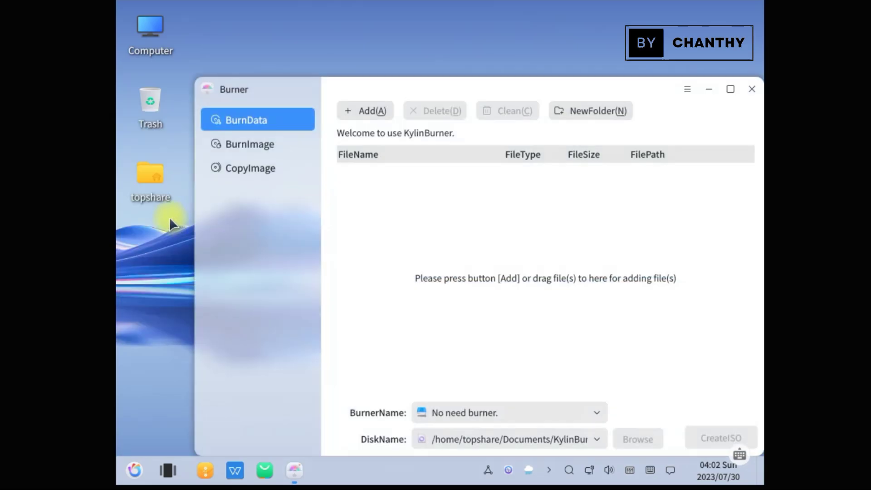
Look at Burner's BurnImage and CopyImage pages, then return to BurnData
{"action": "left_click", "coordinate": [266, 145]}
{"action": "left_click", "coordinate": [256, 168]}
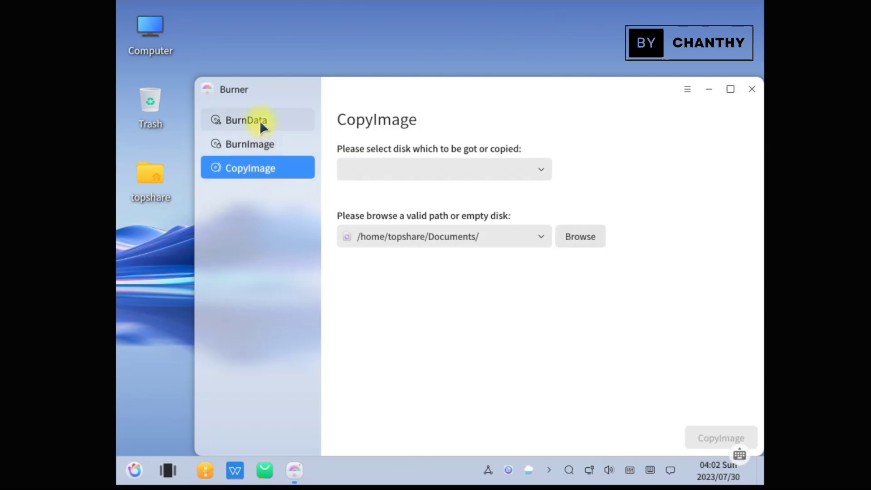
{"action": "left_click", "coordinate": [260, 120]}
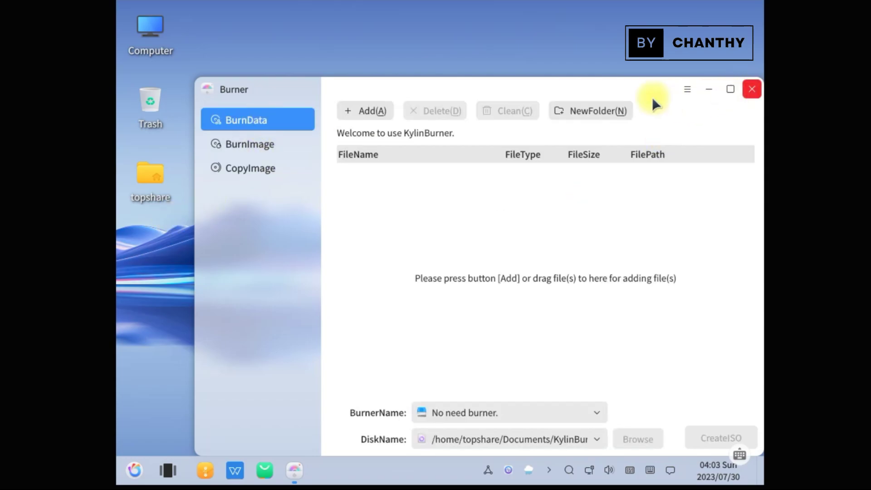
View KylinBurner's version 3.2.0 details, close Burner, and open the application menu
{"action": "left_click", "coordinate": [688, 89]}
{"action": "left_click", "coordinate": [684, 267]}
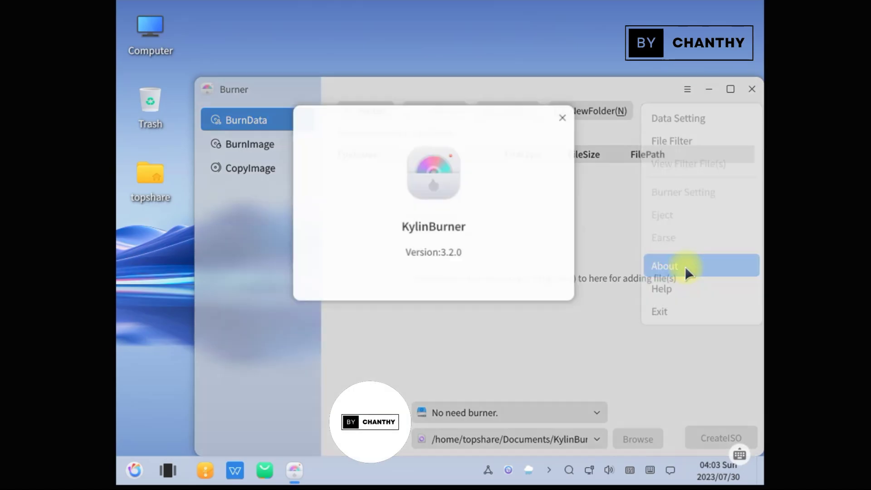
{"action": "left_click", "coordinate": [564, 117]}
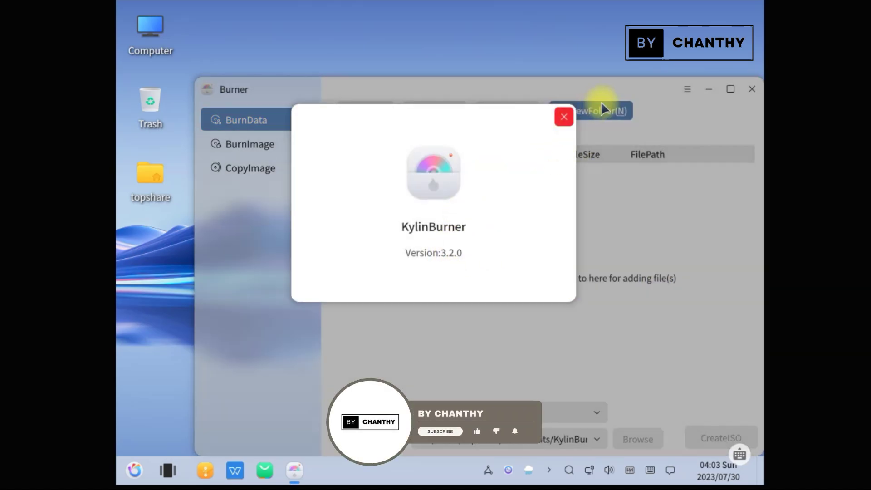
{"action": "left_click", "coordinate": [752, 89]}
{"action": "left_click", "coordinate": [129, 479]}
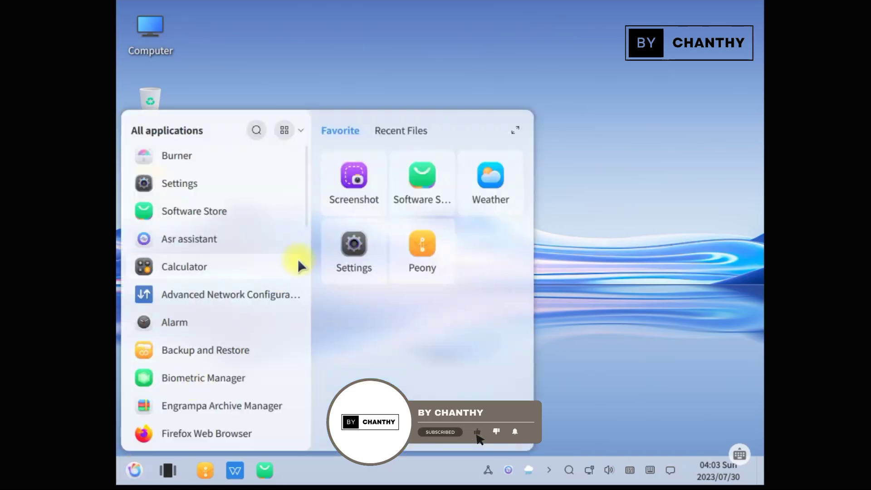
Launch Alarm and look at its timer and stopwatch tabs before returning to the alarm list
{"action": "left_click", "coordinate": [201, 325]}
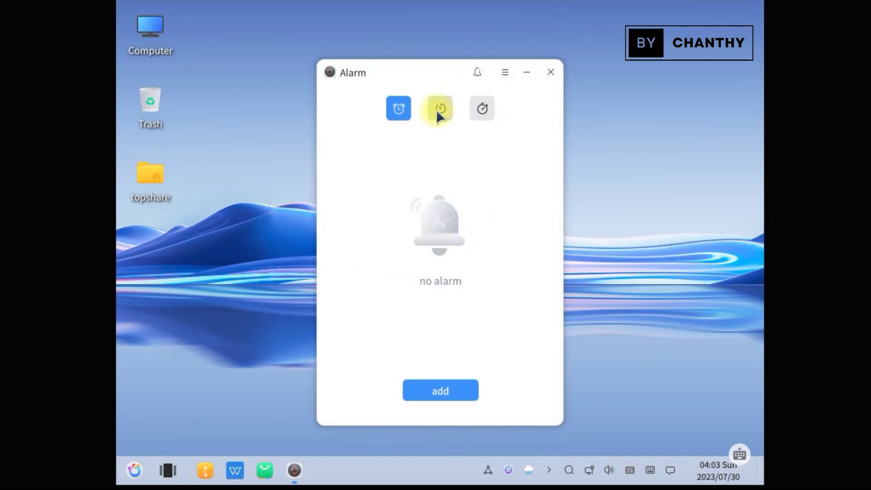
{"action": "left_click", "coordinate": [436, 109]}
{"action": "left_click", "coordinate": [482, 109]}
{"action": "left_click", "coordinate": [398, 109]}
Start a new alarm, discard it unsaved, send Alarm to the tray, and reopen the applications list
{"action": "left_click", "coordinate": [454, 391]}
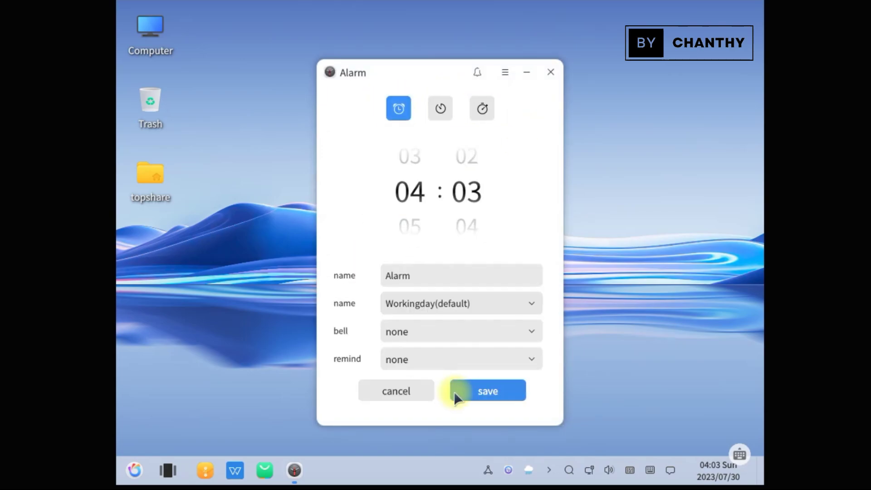
{"action": "left_click", "coordinate": [414, 396]}
{"action": "left_click", "coordinate": [551, 72]}
{"action": "left_click", "coordinate": [521, 271]}
{"action": "left_click", "coordinate": [135, 470]}
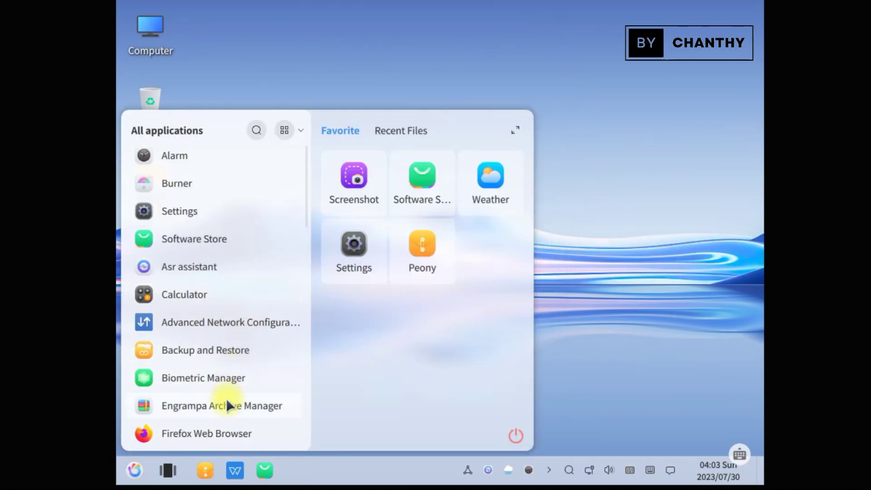
In Biometric Manager, check the FingerPrint, Face, FingerVein, Iris and VoicePrint pages, then close it
{"action": "left_click", "coordinate": [227, 378]}
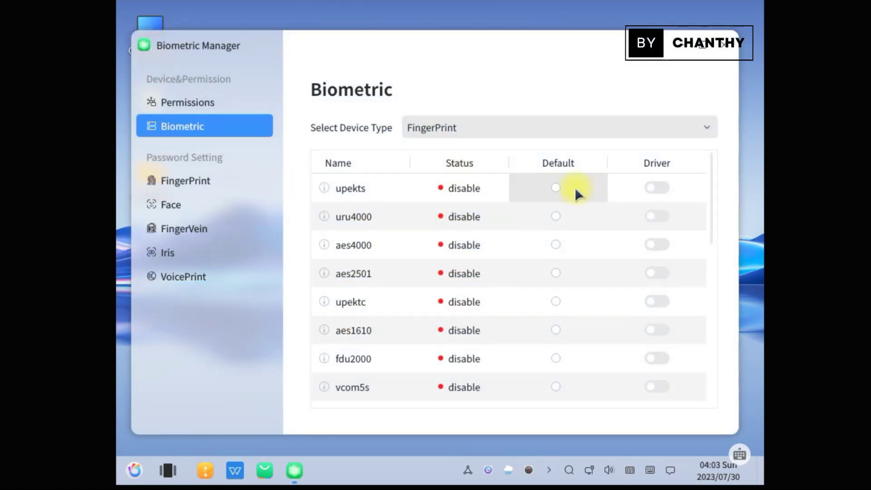
{"action": "scroll", "coordinate": [468, 370], "scroll_direction": "down", "scroll_amount": 5}
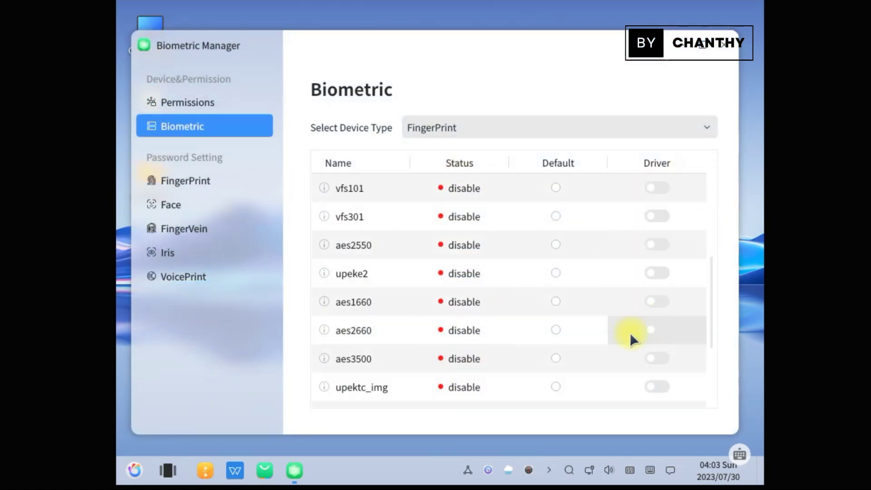
{"action": "scroll", "coordinate": [630, 333], "scroll_direction": "down", "scroll_amount": 3}
{"action": "left_click", "coordinate": [186, 181]}
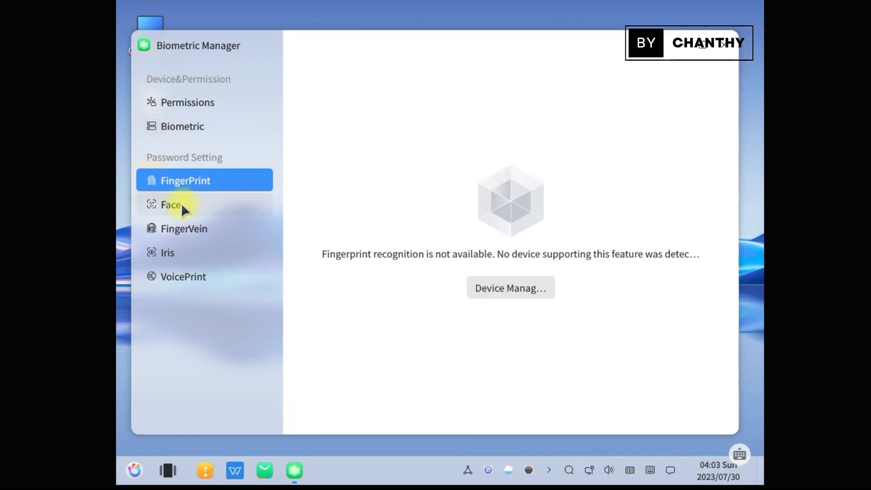
{"action": "left_click", "coordinate": [210, 204]}
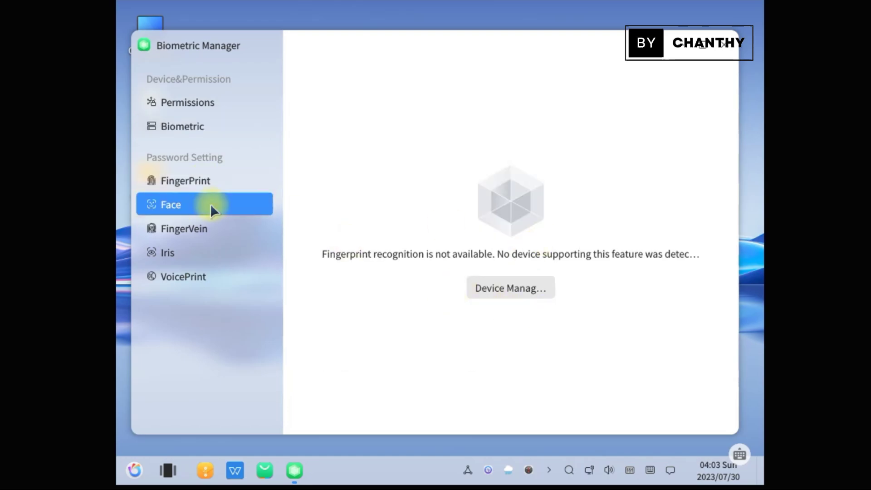
{"action": "left_click", "coordinate": [233, 233]}
{"action": "left_click", "coordinate": [194, 260]}
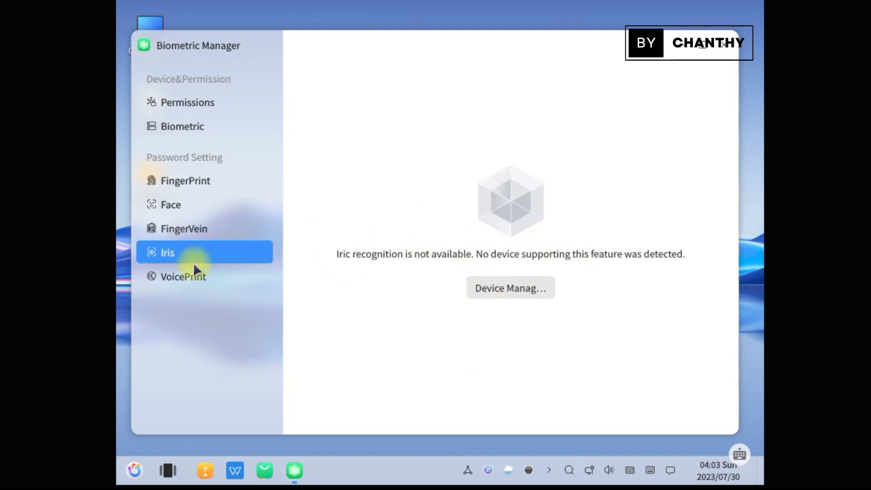
{"action": "left_click", "coordinate": [212, 274]}
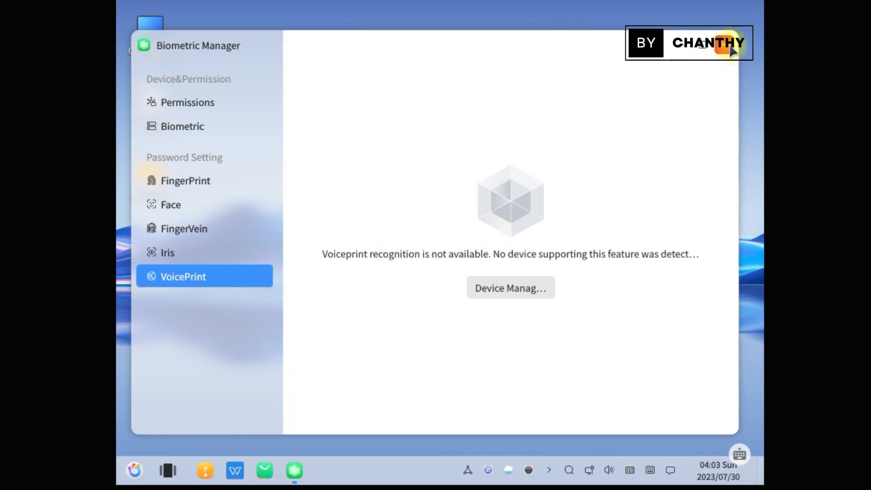
{"action": "left_click", "coordinate": [199, 126]}
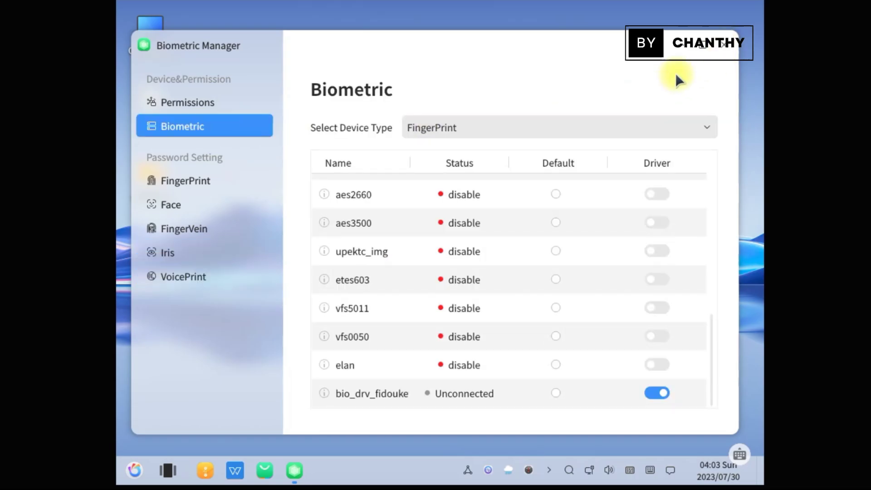
{"action": "left_click", "coordinate": [723, 44]}
Launch the Keyboard layout viewer from the applications list
{"action": "left_click", "coordinate": [134, 470]}
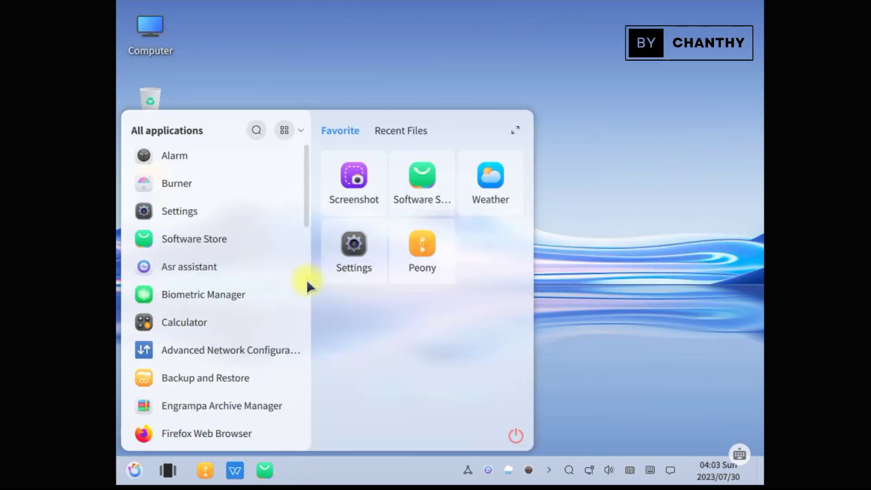
{"action": "scroll", "coordinate": [261, 382], "scroll_direction": "down", "scroll_amount": 5}
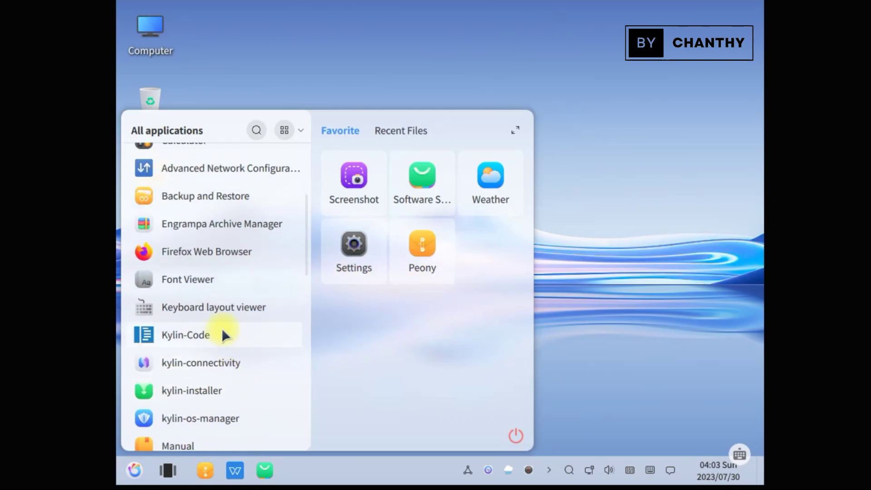
{"action": "scroll", "coordinate": [224, 334], "scroll_direction": "down", "scroll_amount": 3}
{"action": "left_click", "coordinate": [225, 217]}
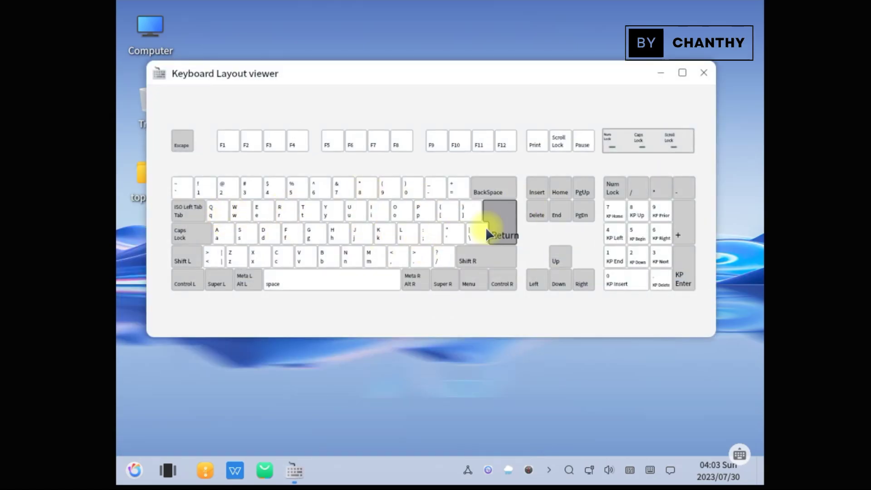
Close the Keyboard layout viewer and launch Music Player
{"action": "left_click", "coordinate": [704, 72]}
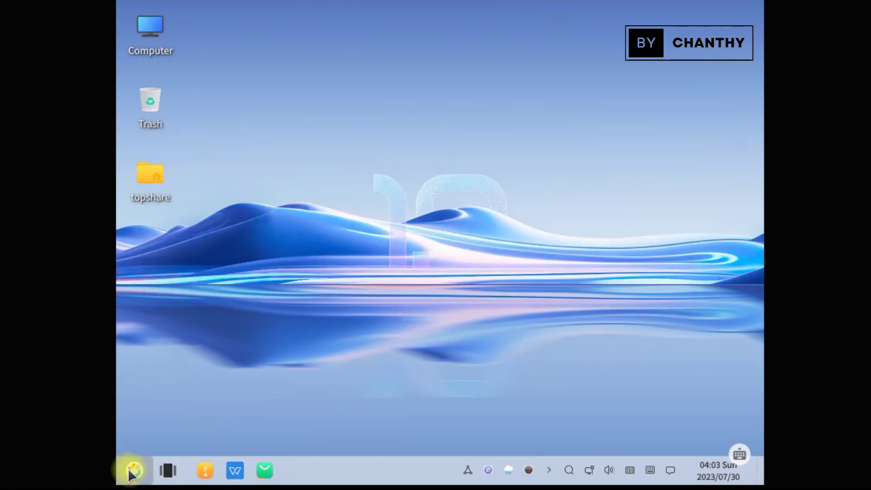
{"action": "left_click", "coordinate": [128, 468]}
{"action": "scroll", "coordinate": [221, 370], "scroll_direction": "down", "scroll_amount": 10}
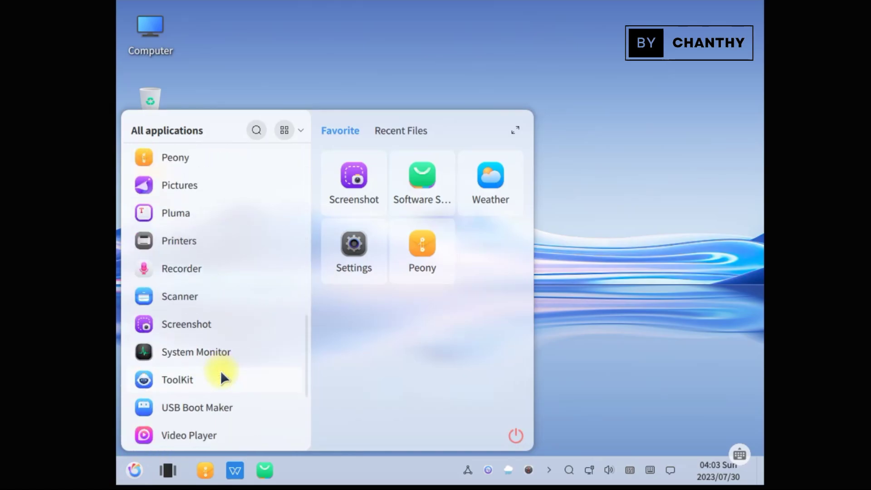
{"action": "scroll", "coordinate": [220, 370], "scroll_direction": "up", "scroll_amount": 1}
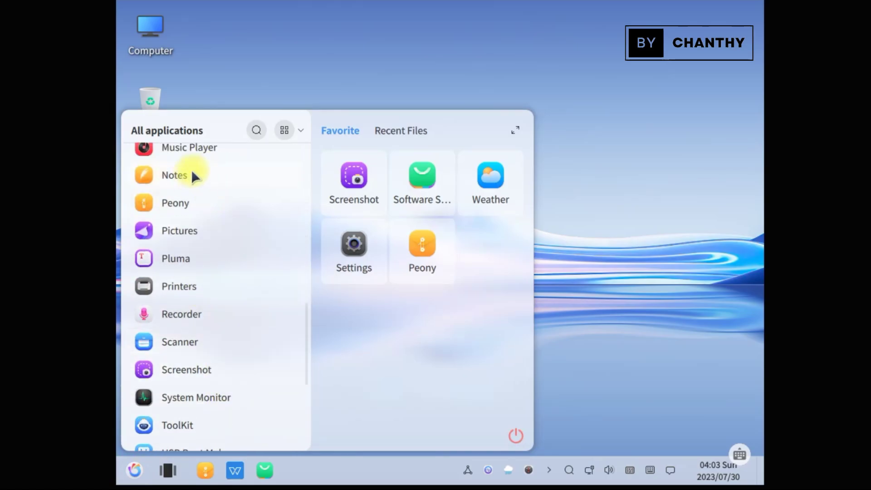
{"action": "left_click", "coordinate": [206, 203]}
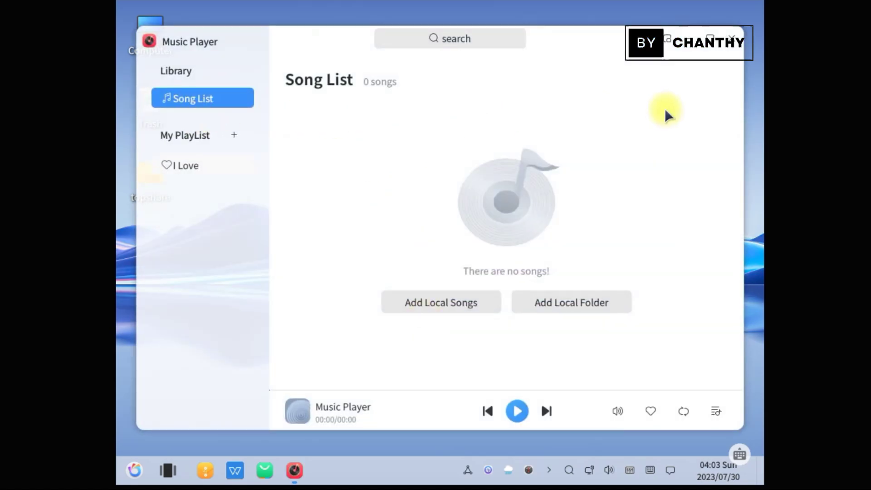
Confirm Music Player's About info shows version 1.1.0, then close the player
{"action": "left_click", "coordinate": [668, 38]}
{"action": "left_click", "coordinate": [659, 90]}
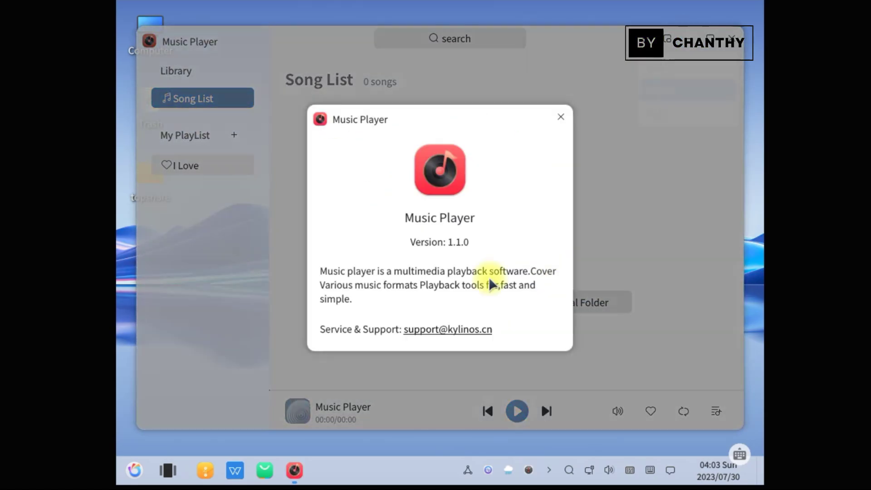
{"action": "left_click", "coordinate": [561, 117]}
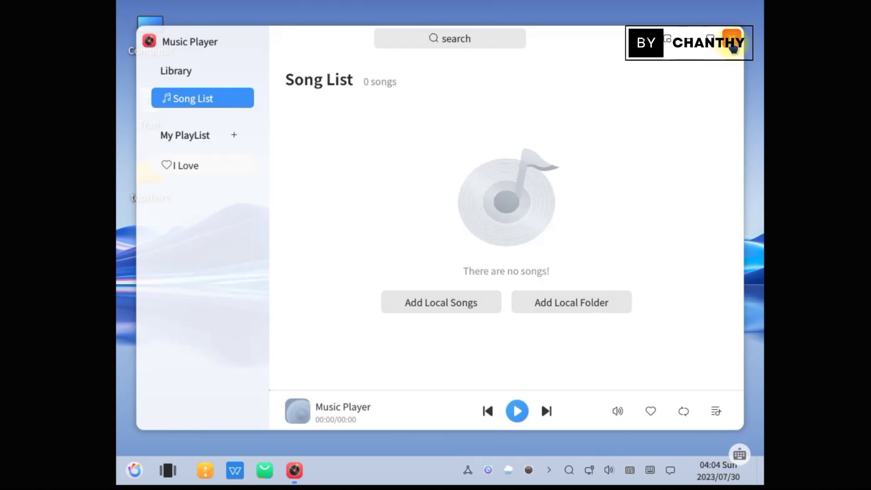
{"action": "left_click", "coordinate": [732, 39]}
Launch Notes from the applications list
{"action": "left_click", "coordinate": [133, 472]}
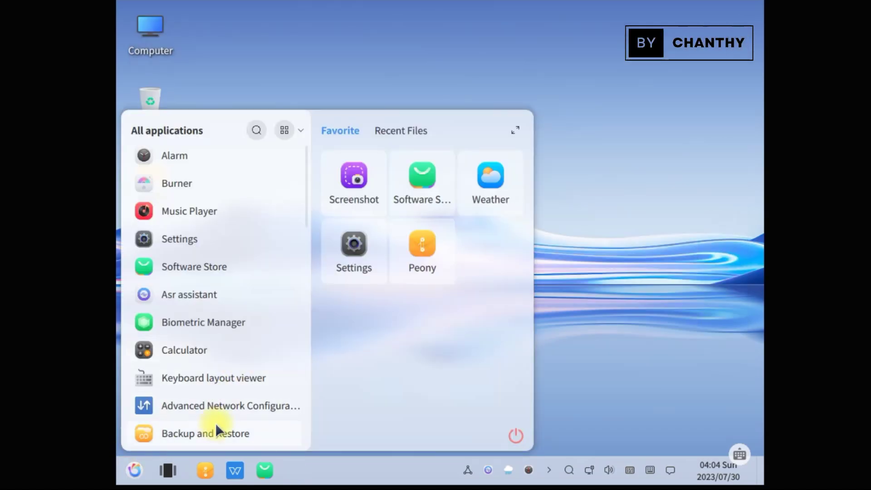
{"action": "scroll", "coordinate": [216, 423], "scroll_direction": "down", "scroll_amount": 10}
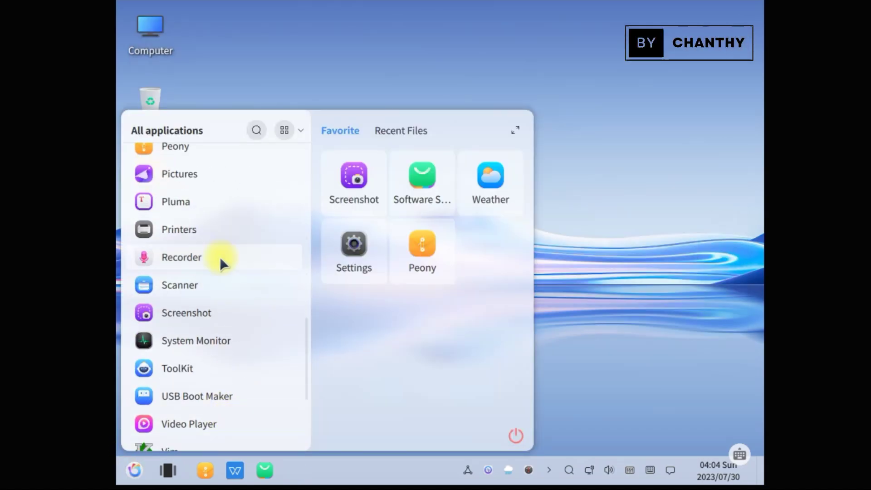
{"action": "scroll", "coordinate": [220, 257], "scroll_direction": "up", "scroll_amount": 3}
{"action": "left_click", "coordinate": [203, 204]}
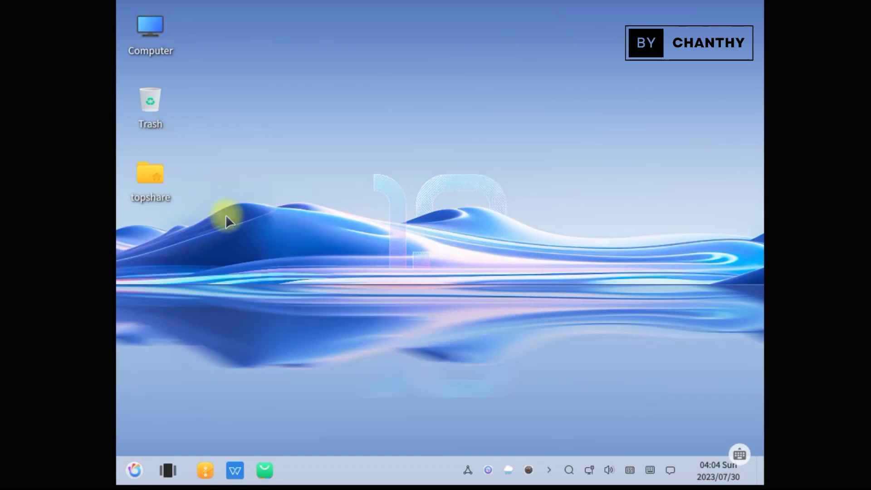
Center the note, look at its options, add a second blank note, then close both notes
{"action": "left_click_drag", "start_coordinate": [292, 118], "coordinate": [424, 124]}
{"action": "left_click", "coordinate": [507, 110]}
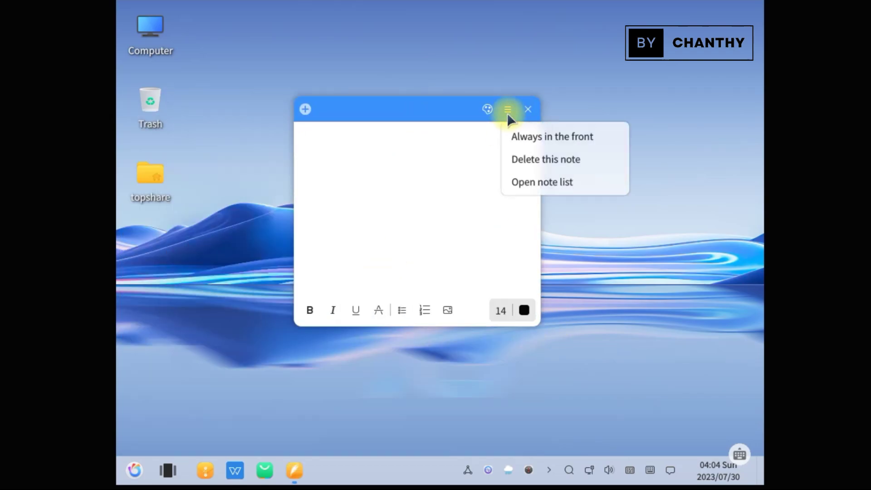
{"action": "left_click", "coordinate": [530, 159]}
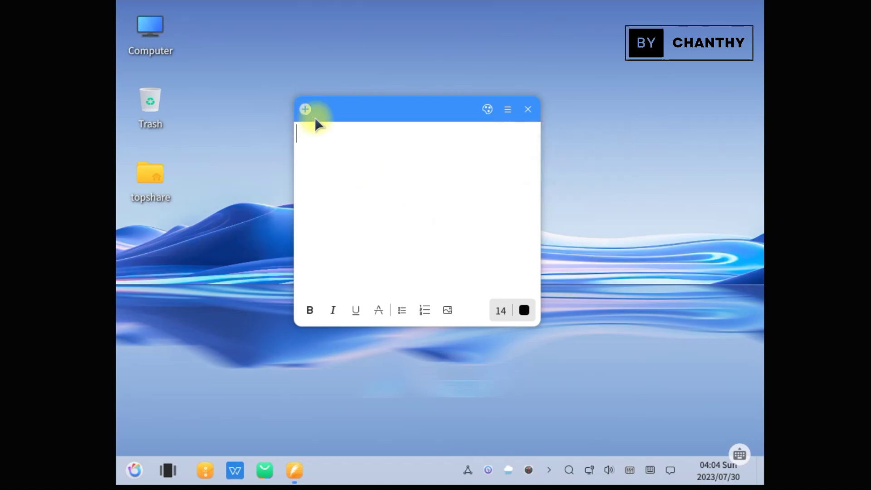
{"action": "left_click", "coordinate": [306, 110]}
{"action": "left_click", "coordinate": [411, 134]}
{"action": "left_click", "coordinate": [527, 110]}
Launch MATE Terminal, move its window up and right, then close it
{"action": "left_click", "coordinate": [134, 470]}
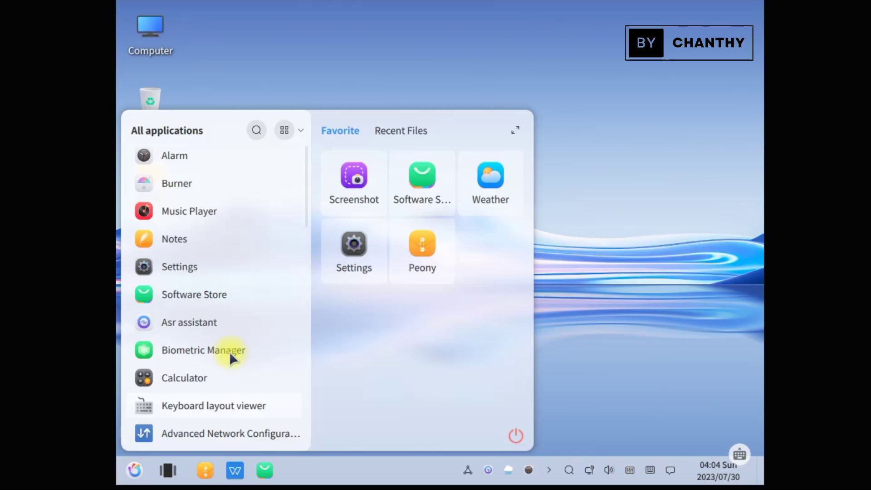
{"action": "scroll", "coordinate": [214, 380], "scroll_direction": "down", "scroll_amount": 10}
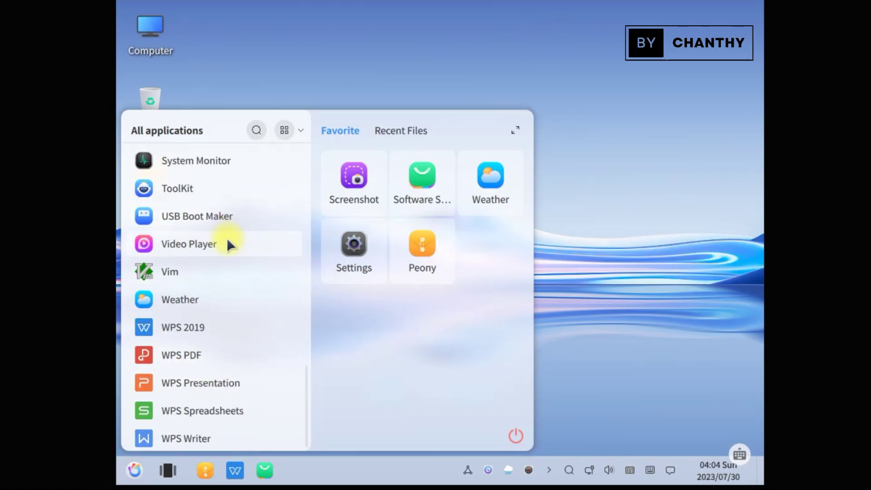
{"action": "scroll", "coordinate": [228, 242], "scroll_direction": "up", "scroll_amount": 5}
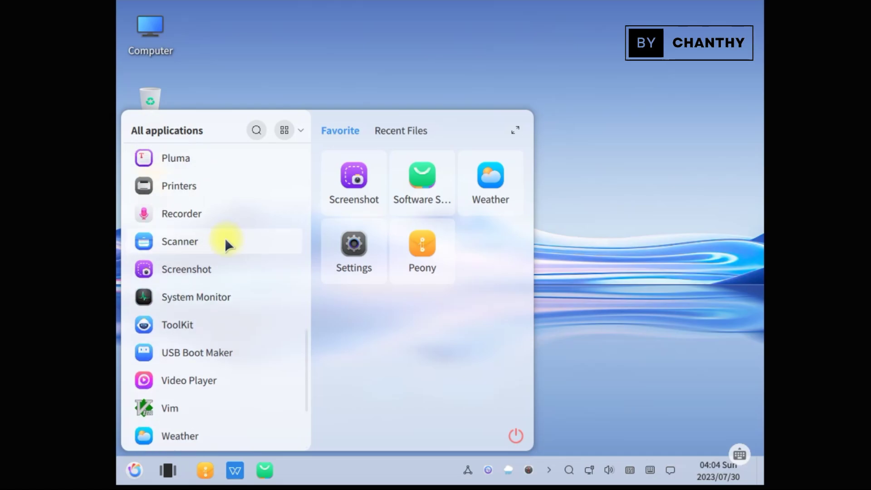
{"action": "scroll", "coordinate": [224, 237], "scroll_direction": "up", "scroll_amount": 5}
{"action": "left_click", "coordinate": [200, 253]}
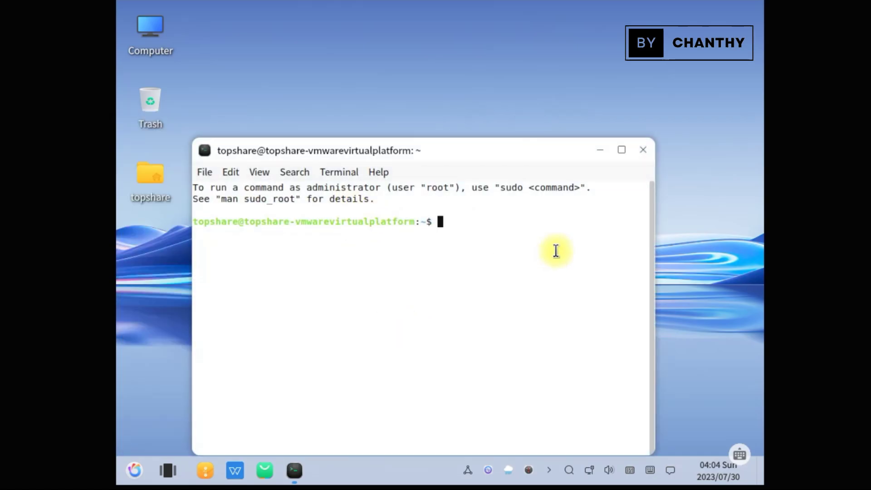
{"action": "left_click_drag", "start_coordinate": [460, 150], "coordinate": [488, 80]}
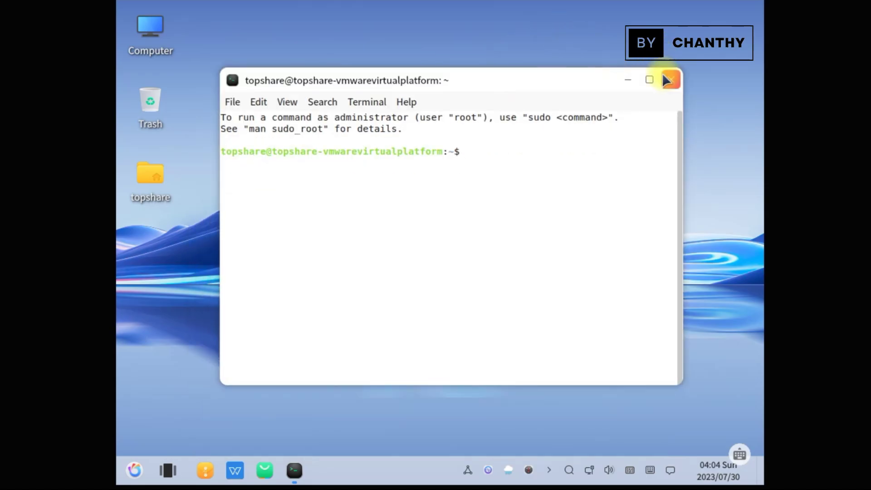
{"action": "left_click", "coordinate": [672, 80]}
Launch WPS Spreadsheets from the WPS entries in the applications list
{"action": "left_click", "coordinate": [134, 471]}
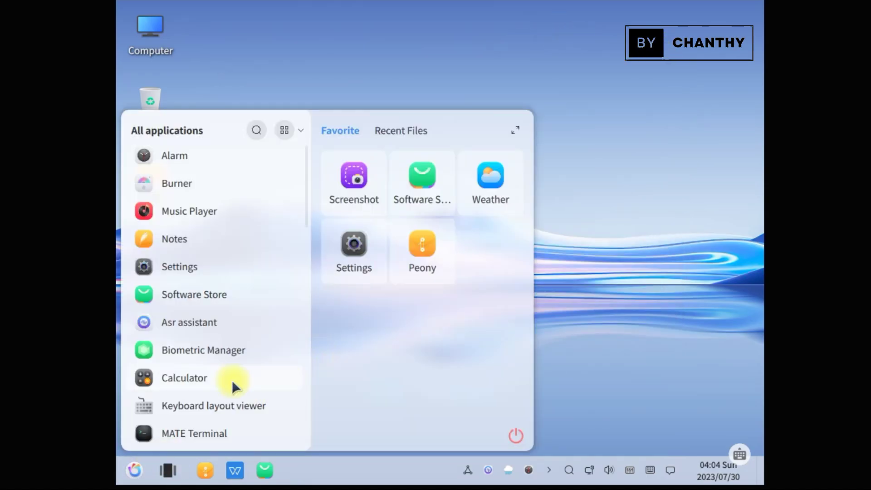
{"action": "scroll", "coordinate": [214, 386], "scroll_direction": "down", "scroll_amount": 15}
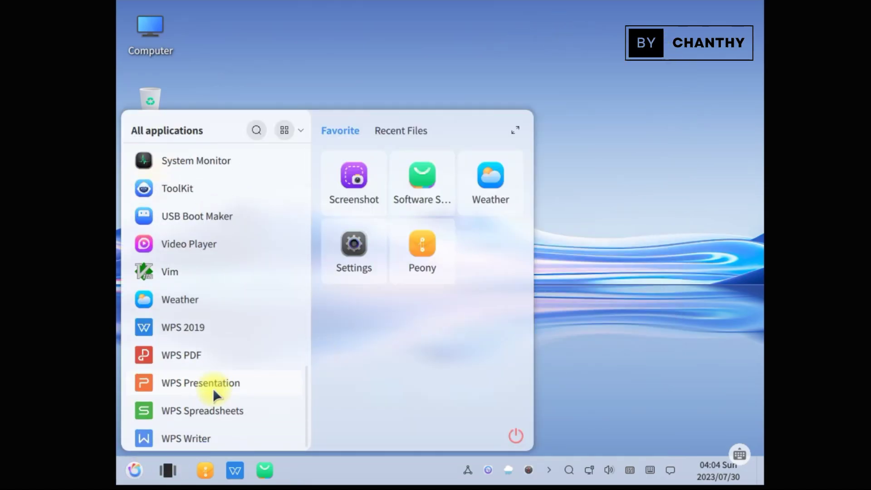
{"action": "left_click", "coordinate": [207, 410]}
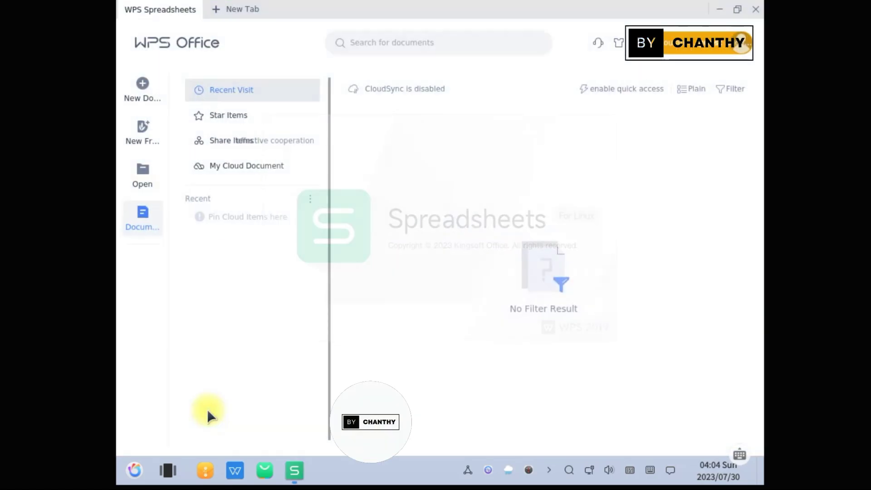
Dismiss the system check warning, create a blank workbook, and select cell D12
{"action": "left_click", "coordinate": [552, 248]}
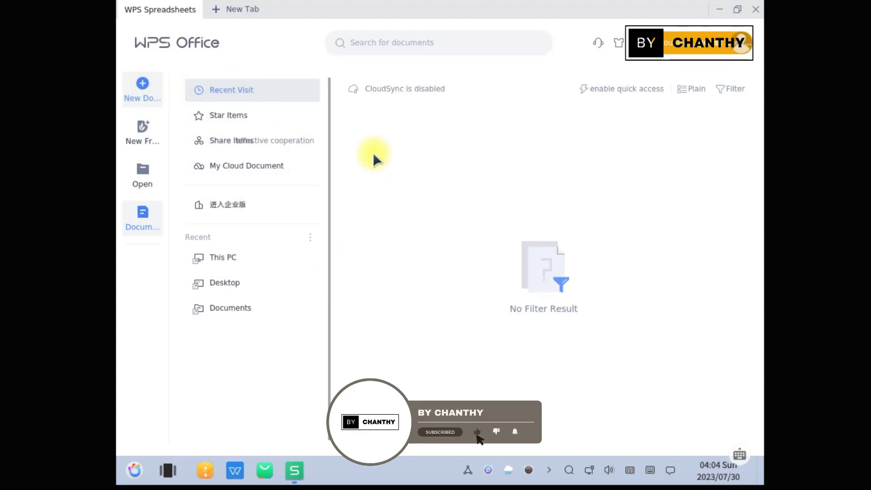
{"action": "left_click", "coordinate": [410, 266]}
{"action": "left_click", "coordinate": [561, 248]}
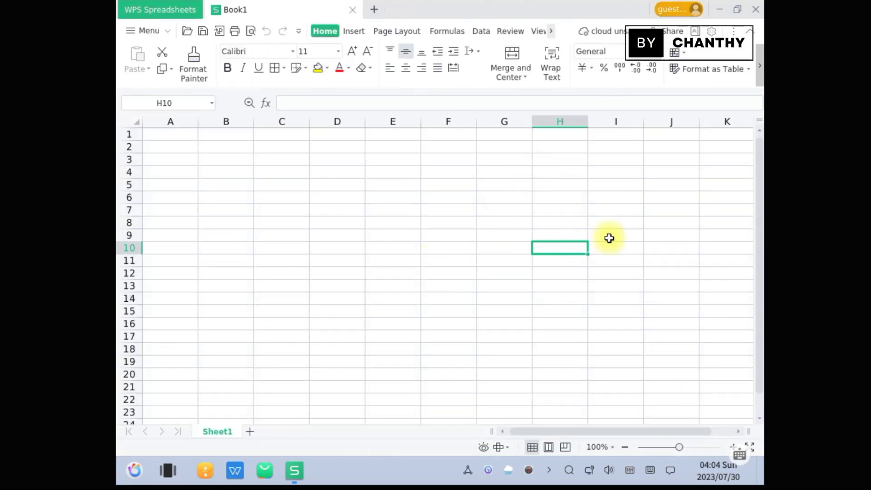
{"action": "left_click", "coordinate": [609, 238]}
{"action": "left_click", "coordinate": [334, 272]}
Browse the Insert, Page Layout, Formulas, Data, Review, View and Special Features tabs
{"action": "left_click", "coordinate": [355, 31]}
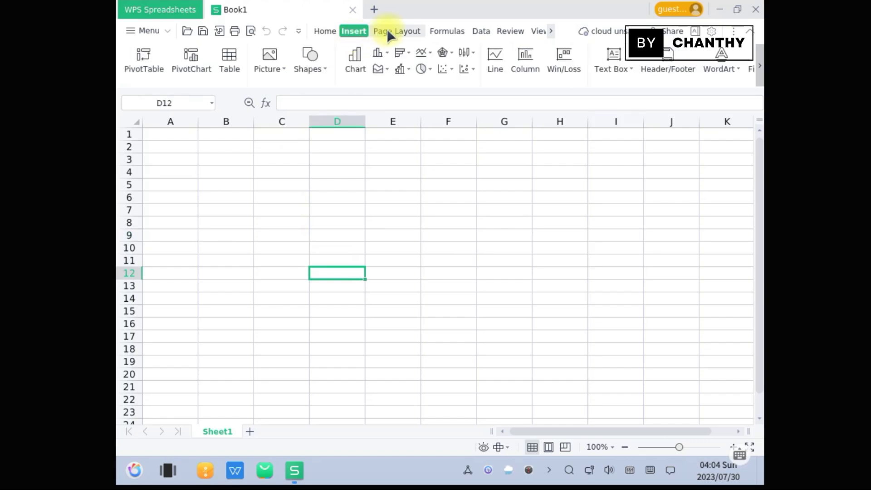
{"action": "left_click", "coordinate": [387, 29]}
{"action": "left_click", "coordinate": [439, 29]}
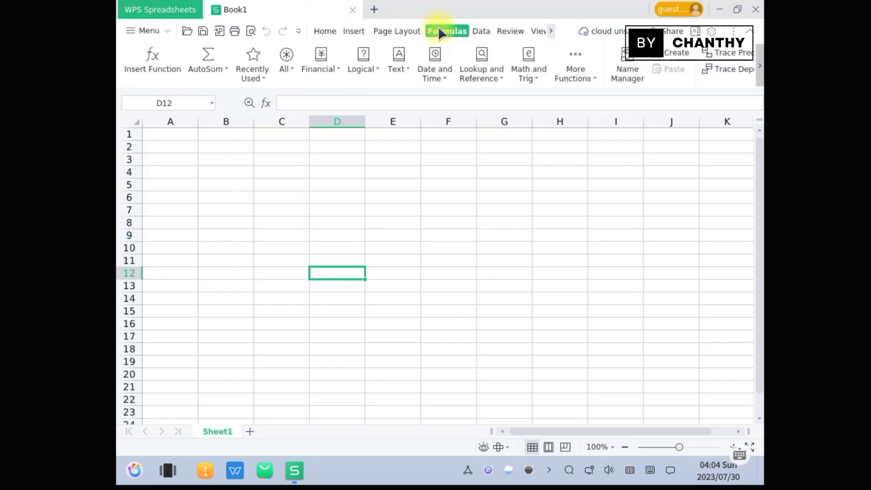
{"action": "left_click", "coordinate": [484, 30]}
{"action": "left_click", "coordinate": [511, 29]}
{"action": "left_click", "coordinate": [540, 30]}
{"action": "left_click", "coordinate": [551, 30]}
{"action": "left_click", "coordinate": [549, 30]}
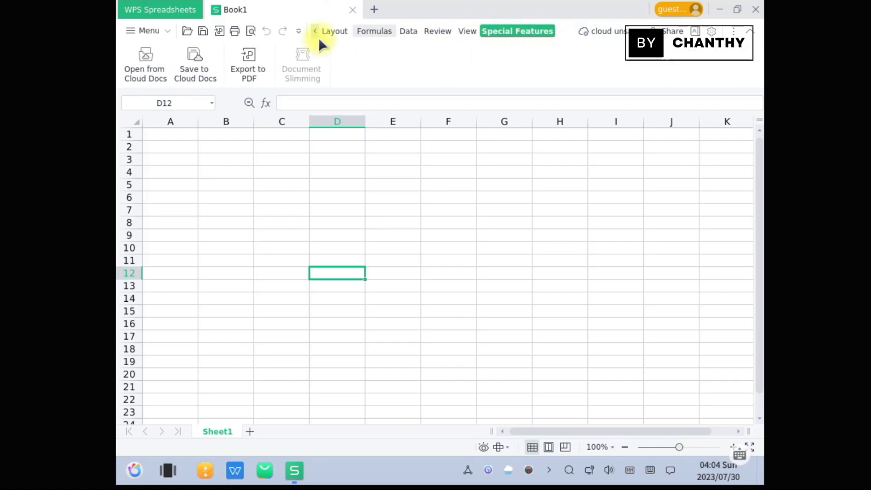
Check the About box showing version 11.1.0.11698, then close WPS Spreadsheets
{"action": "left_click", "coordinate": [150, 31]}
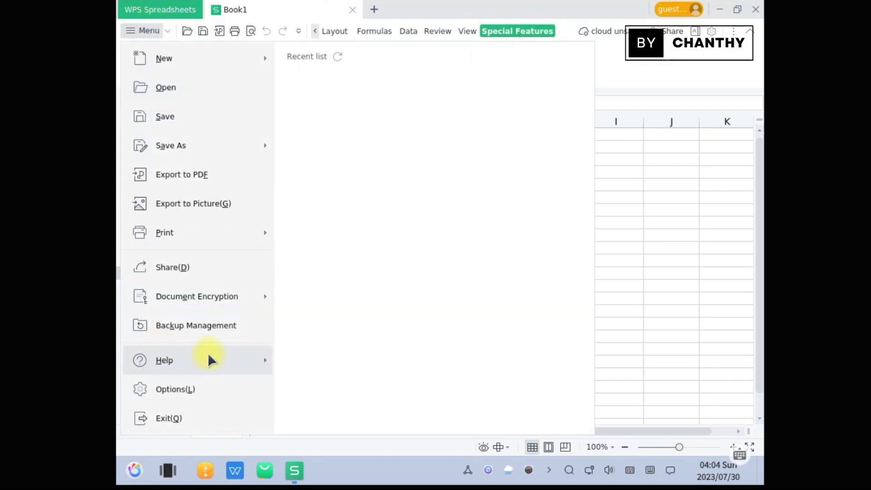
{"action": "mouse_move", "coordinate": [247, 357]}
{"action": "left_click", "coordinate": [345, 108]}
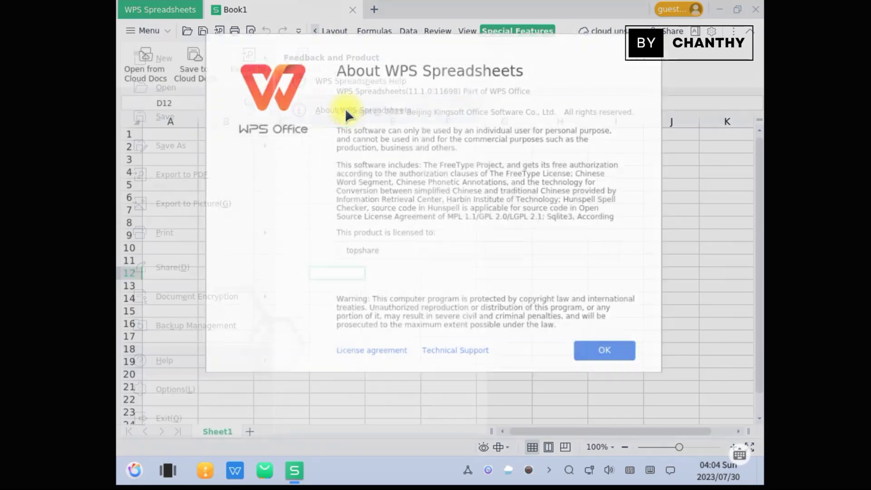
{"action": "left_click", "coordinate": [626, 355]}
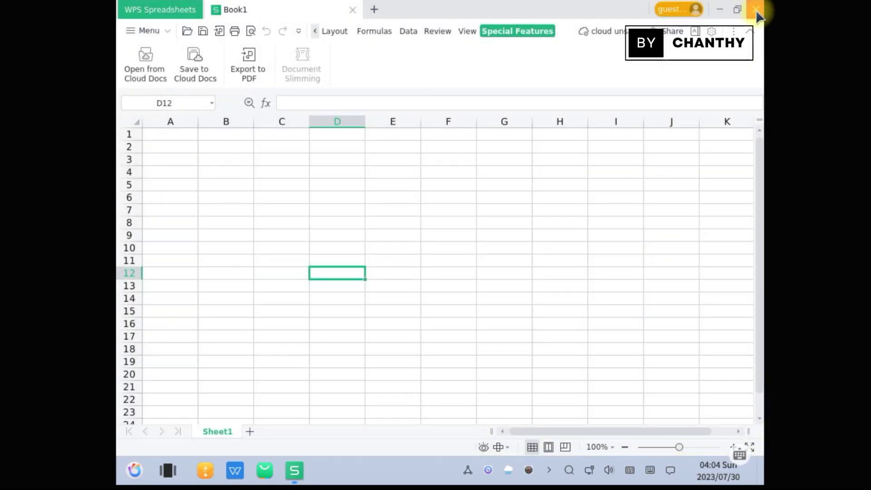
{"action": "left_click", "coordinate": [757, 10]}
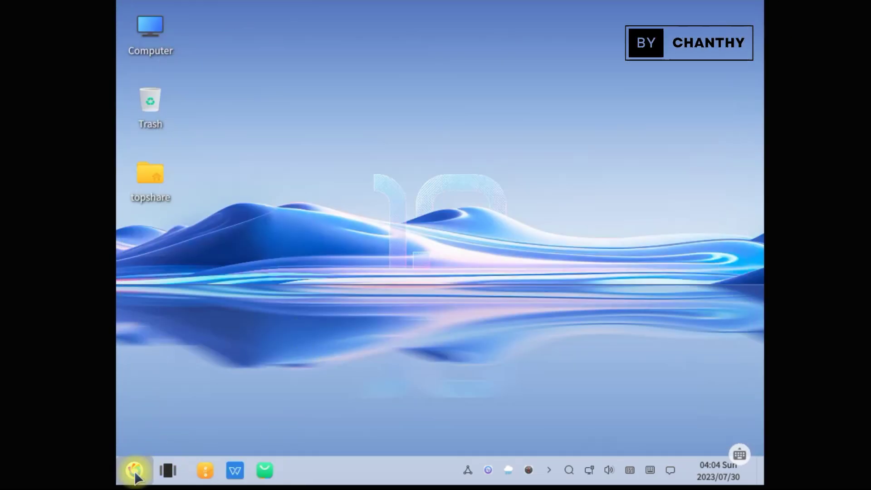
Launch WPS Presentation, dismiss the system check, and create a blank presentation, clicking its subtitle box
{"action": "left_click", "coordinate": [135, 473]}
{"action": "scroll", "coordinate": [211, 405], "scroll_direction": "down", "scroll_amount": 5}
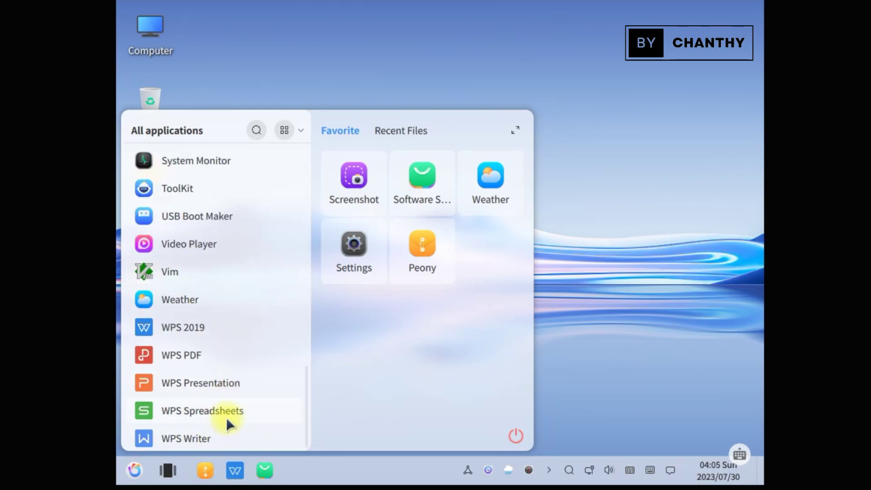
{"action": "left_click", "coordinate": [228, 392]}
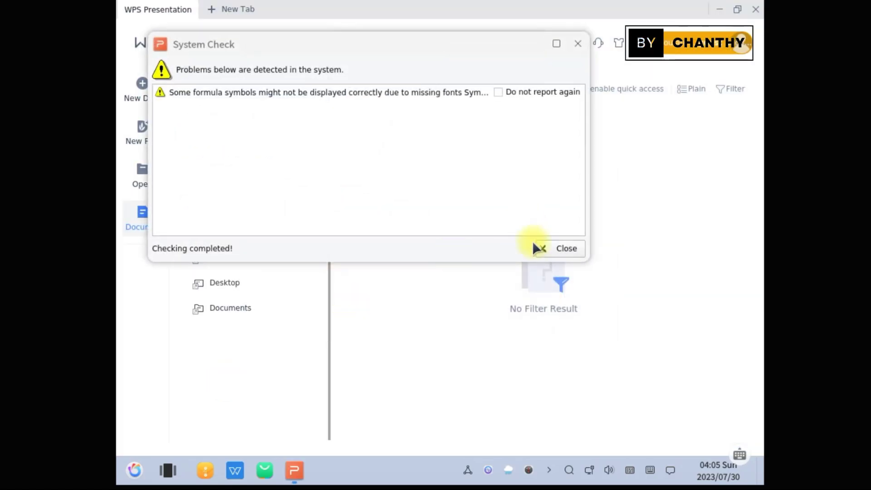
{"action": "left_click", "coordinate": [566, 246]}
{"action": "left_click", "coordinate": [140, 95]}
{"action": "left_click", "coordinate": [510, 297]}
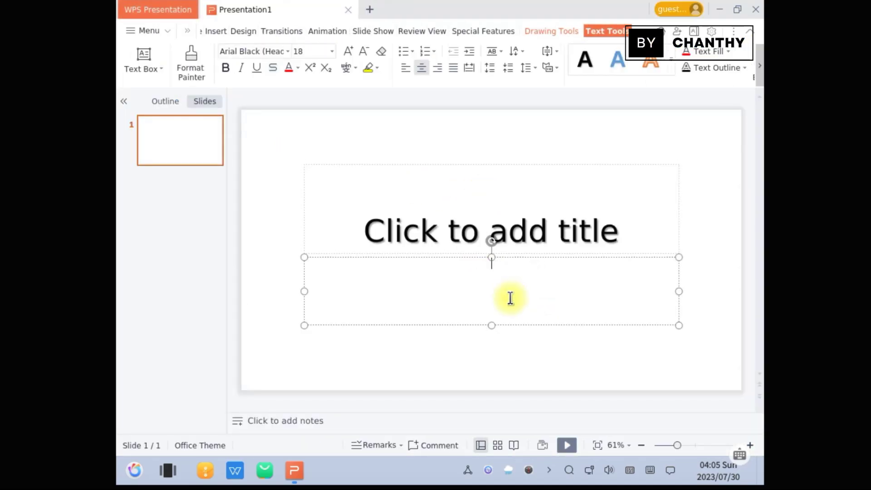
Look at the Insert tools and expand then collapse the Design tab's full slide theme list
{"action": "left_click", "coordinate": [220, 30]}
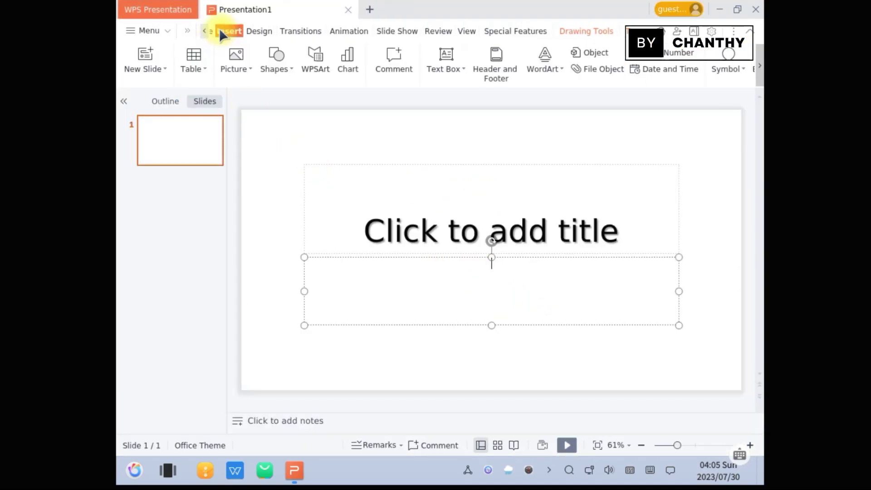
{"action": "left_click", "coordinate": [256, 30]}
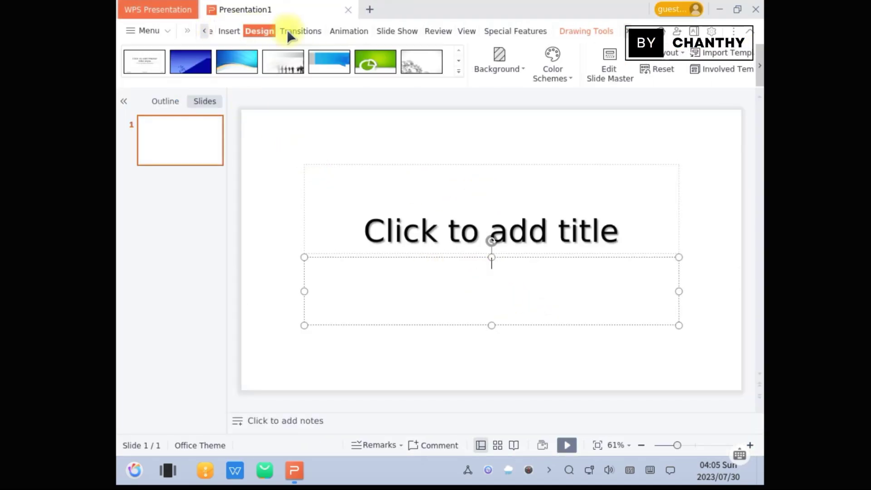
{"action": "left_click", "coordinate": [459, 71]}
{"action": "left_click", "coordinate": [349, 28]}
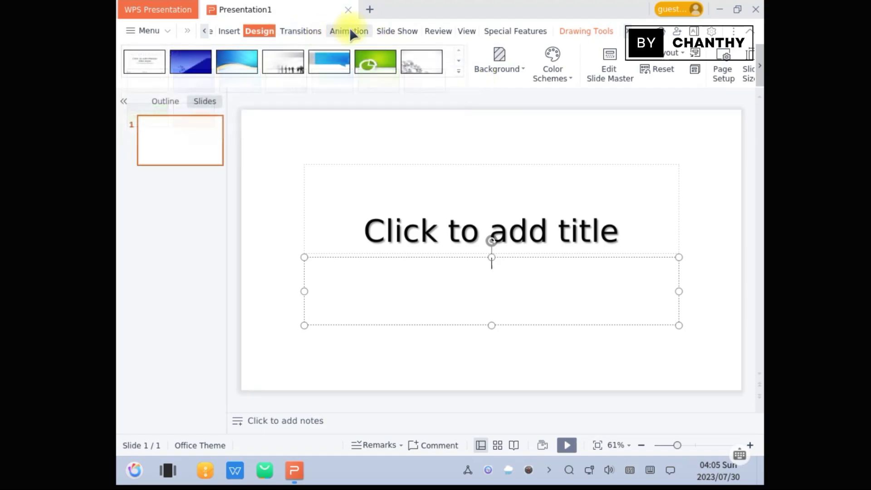
Browse the Animation, Slide Show, Review, View, Special Features, Text and Drawing tabs, then close WPS Presentation
{"action": "left_click", "coordinate": [349, 28]}
{"action": "left_click", "coordinate": [395, 29]}
{"action": "left_click", "coordinate": [442, 29]}
{"action": "left_click", "coordinate": [477, 30]}
{"action": "left_click", "coordinate": [512, 28]}
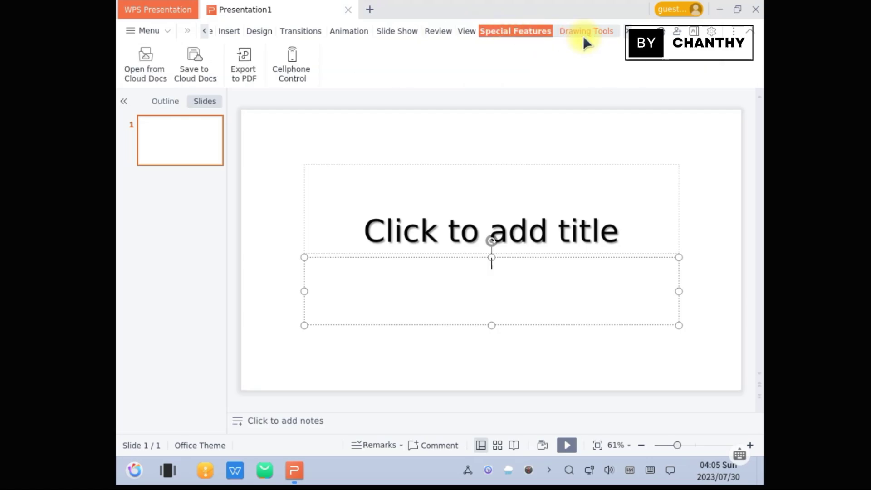
{"action": "left_click", "coordinate": [631, 31]}
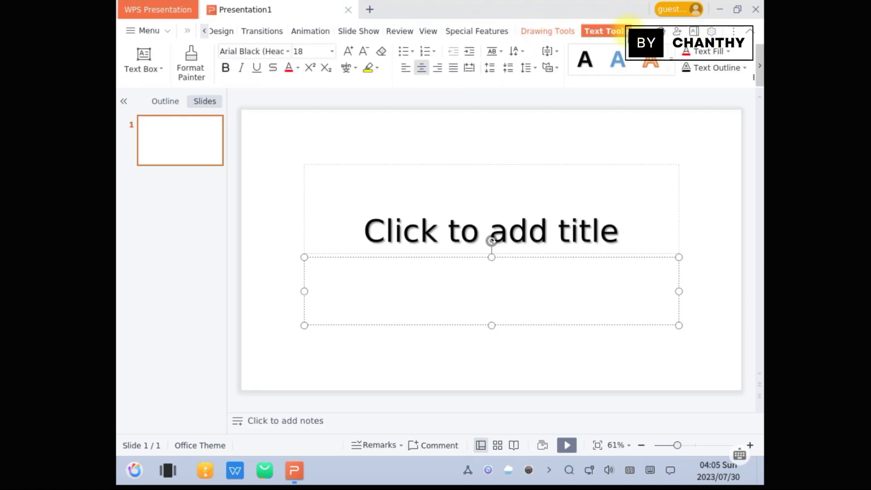
{"action": "left_click", "coordinate": [550, 30]}
{"action": "left_click", "coordinate": [757, 9]}
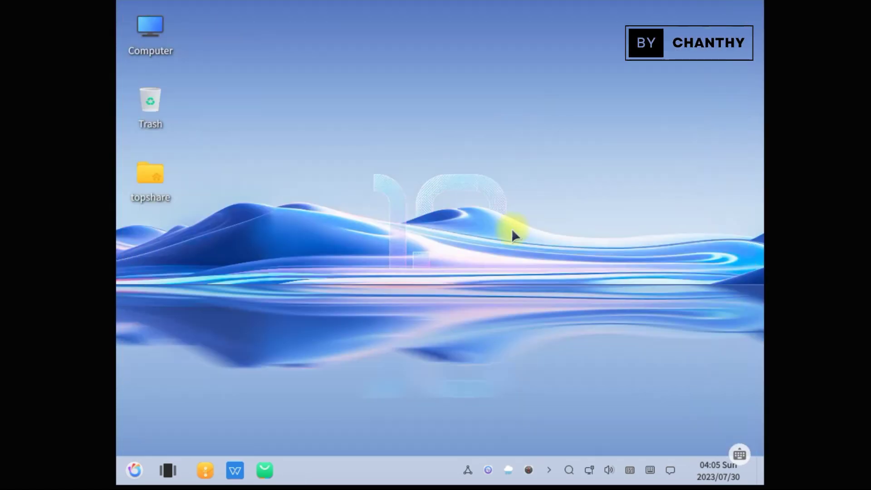
{"action": "left_click", "coordinate": [135, 470]}
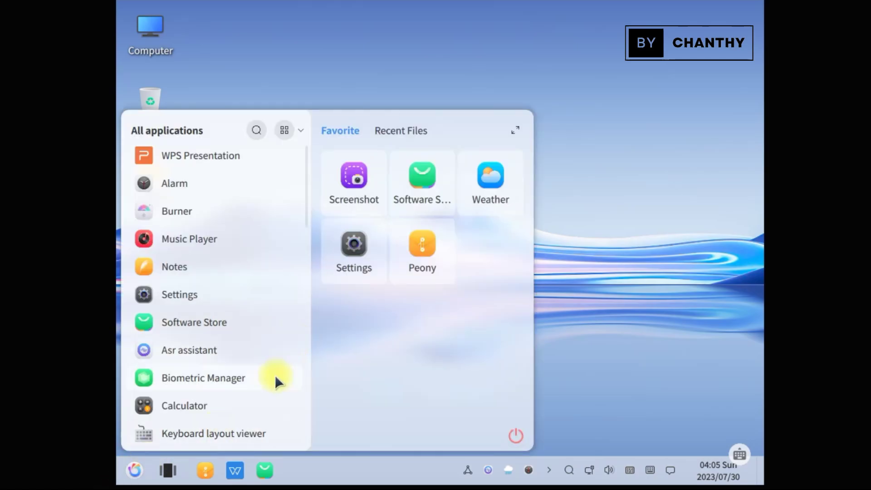
{"action": "scroll", "coordinate": [273, 376], "scroll_direction": "down", "scroll_amount": 5}
{"action": "scroll", "coordinate": [232, 326], "scroll_direction": "up", "scroll_amount": 3}
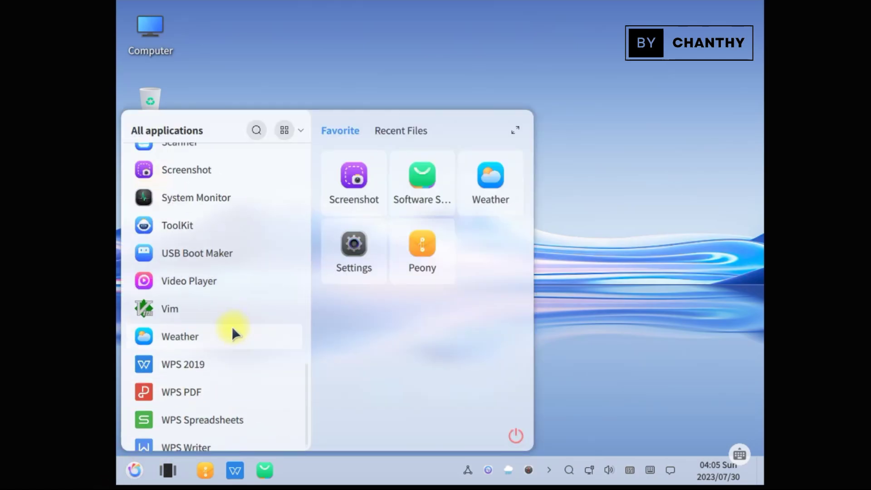
{"action": "left_click", "coordinate": [285, 130]}
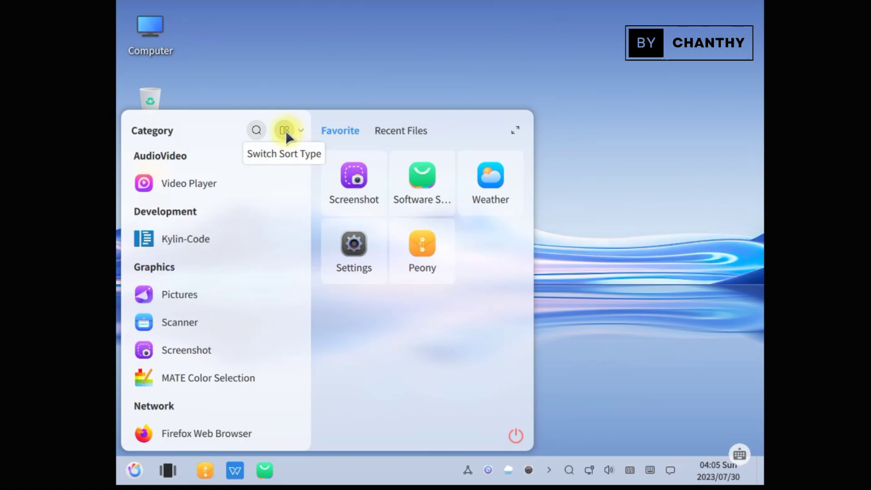
{"action": "left_click", "coordinate": [286, 130]}
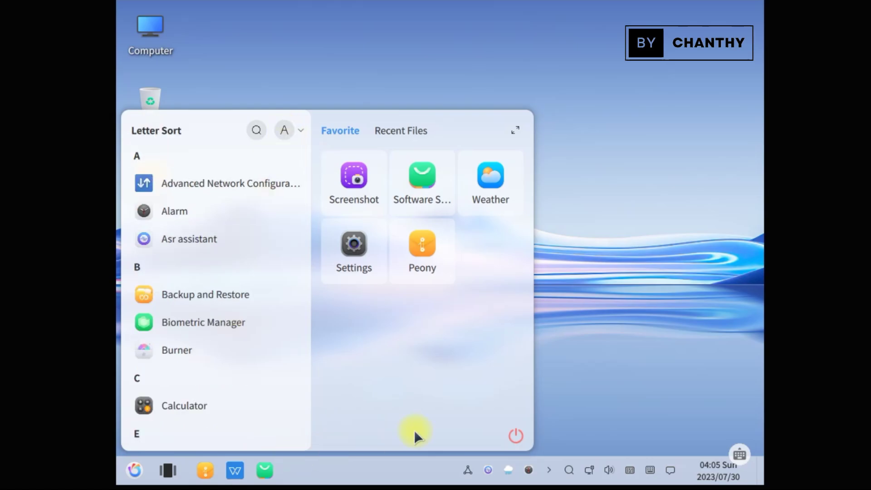
{"action": "left_click", "coordinate": [517, 437]}
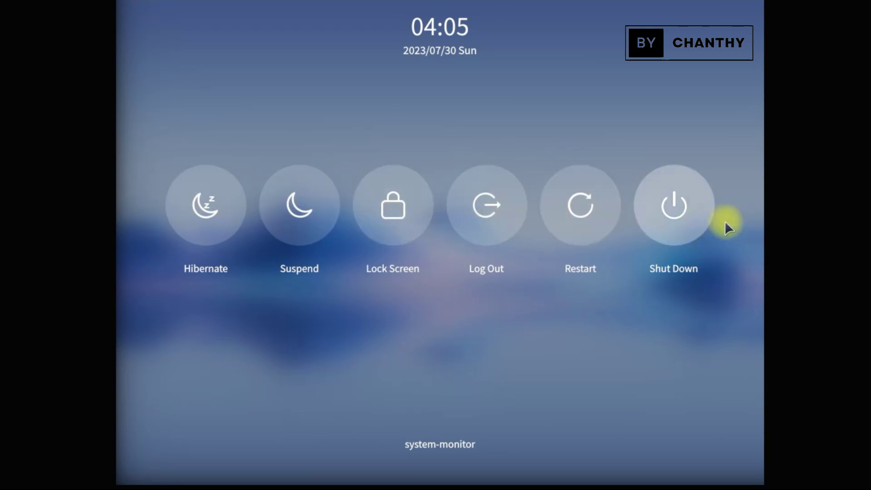
{"action": "left_click", "coordinate": [565, 331]}
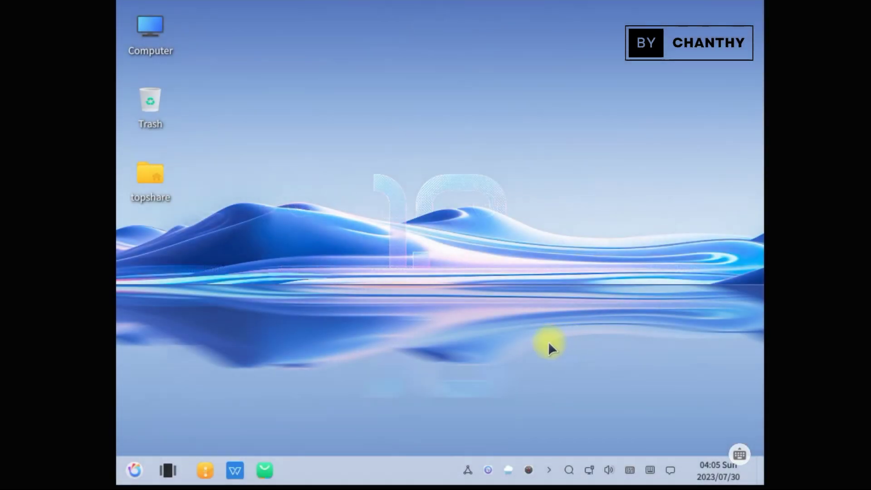